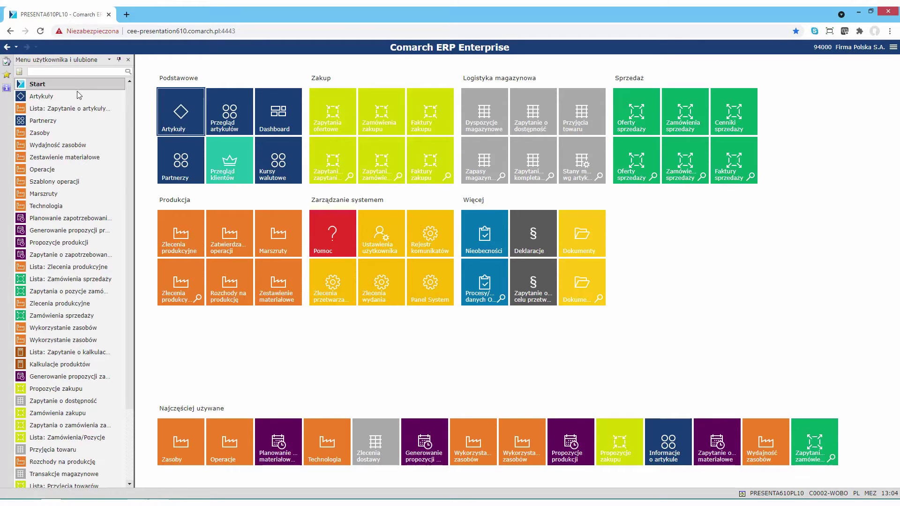
Open the Zapytania ofertowe application by searching for "zapyt" and start a new, empty inquiry.
click(63, 72)
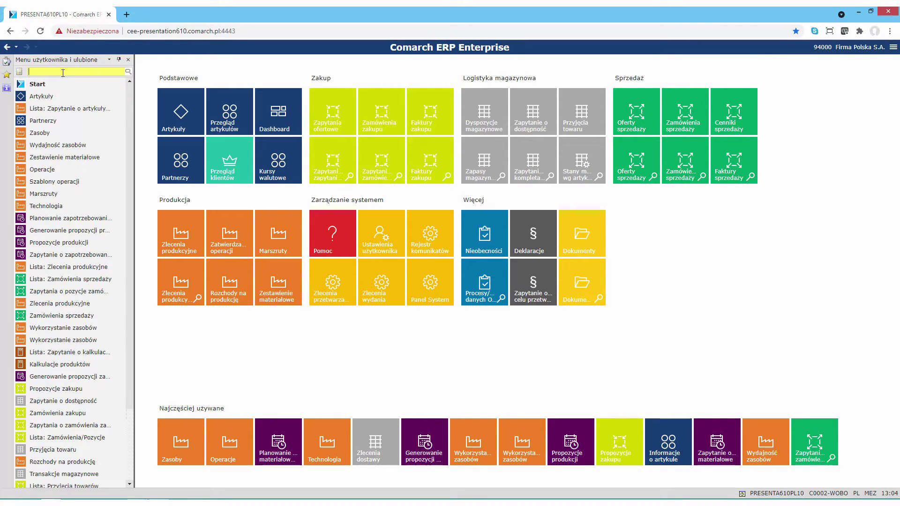
text(zap)
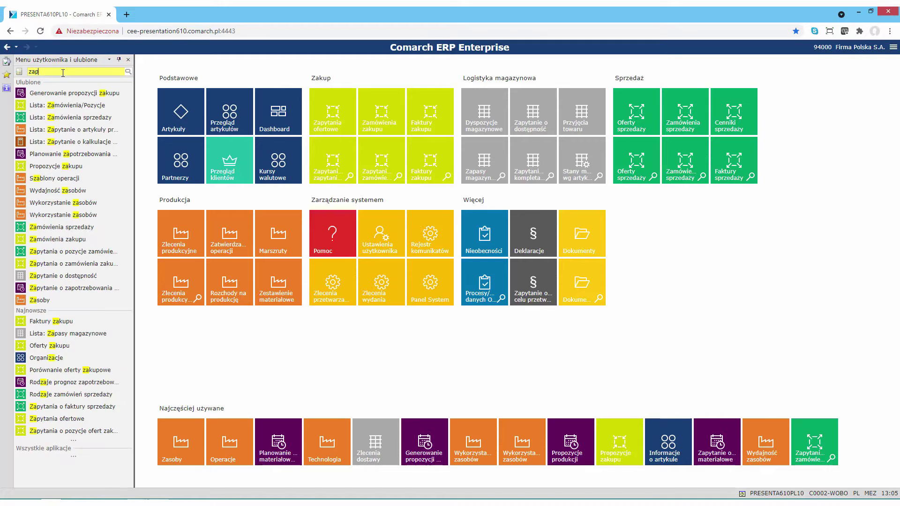
text(yt)
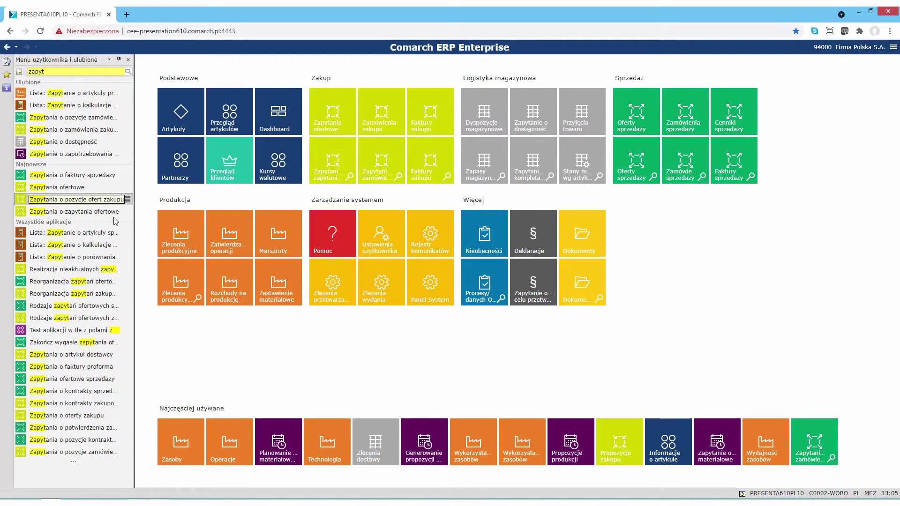
click(59, 187)
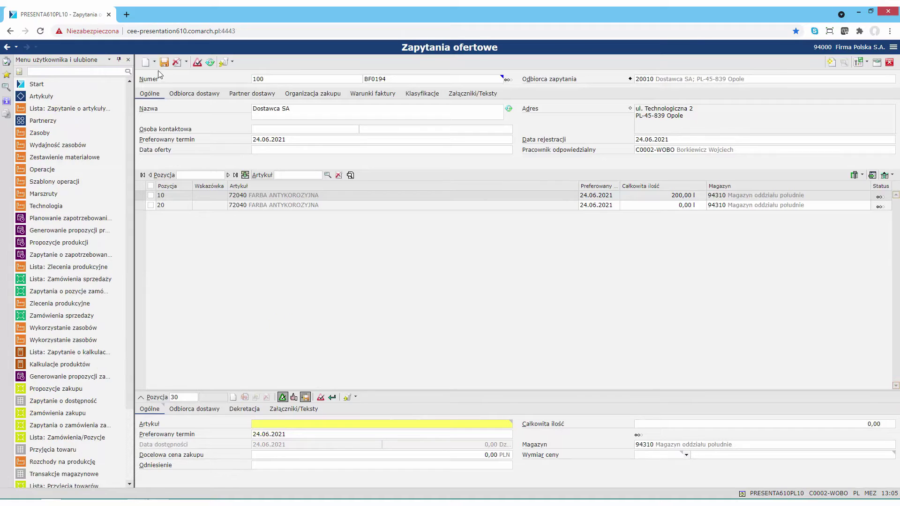
click(154, 62)
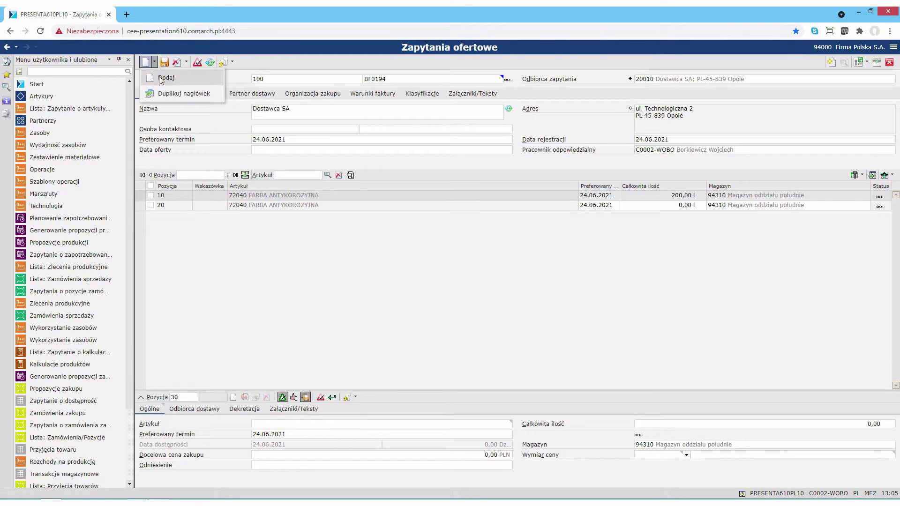
click(162, 78)
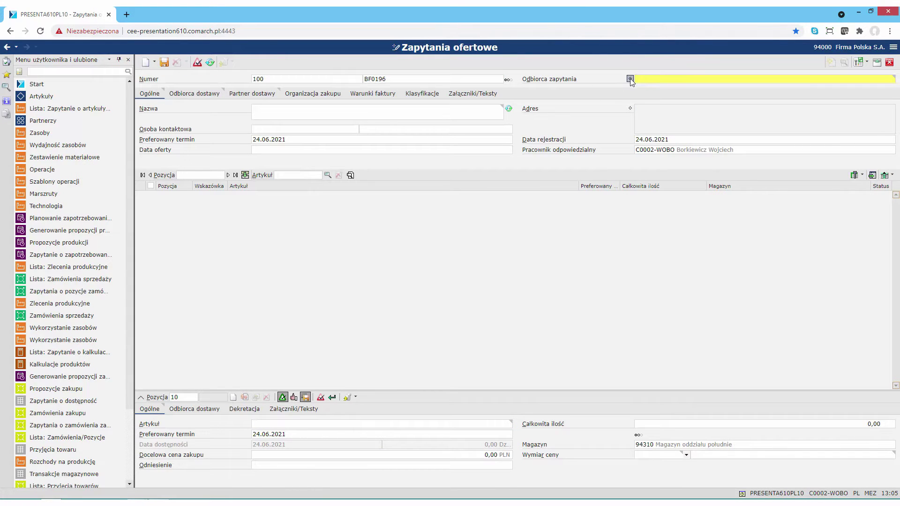
Add the first-listed supplier Dostawca SA as a recipient in the new inquiry's addressee list.
click(631, 79)
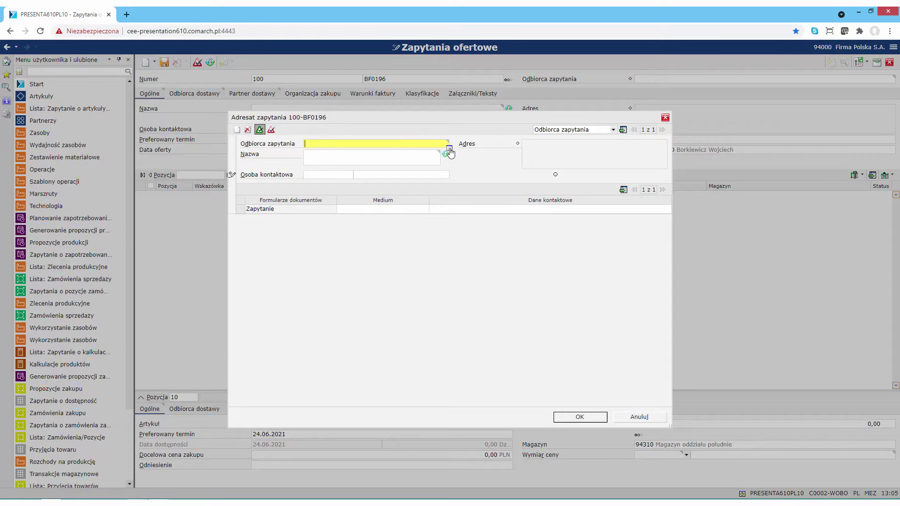
click(450, 149)
click(330, 204)
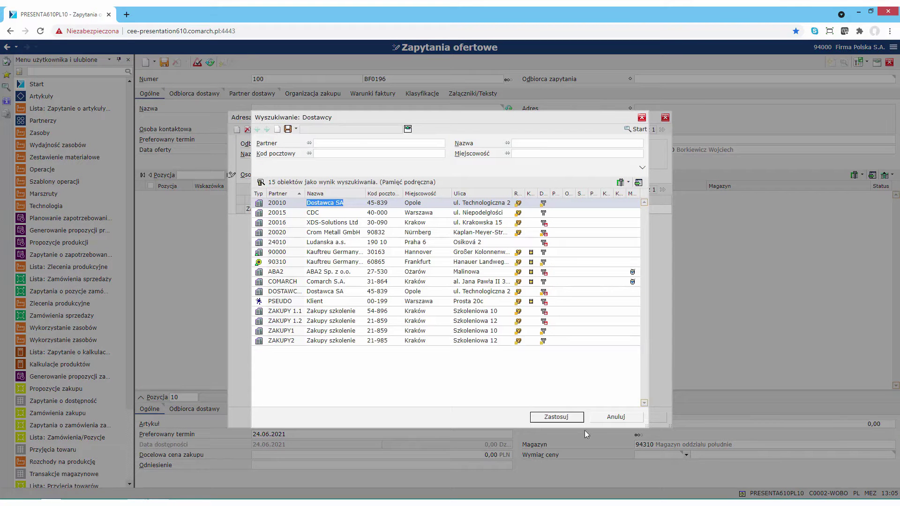
click(571, 415)
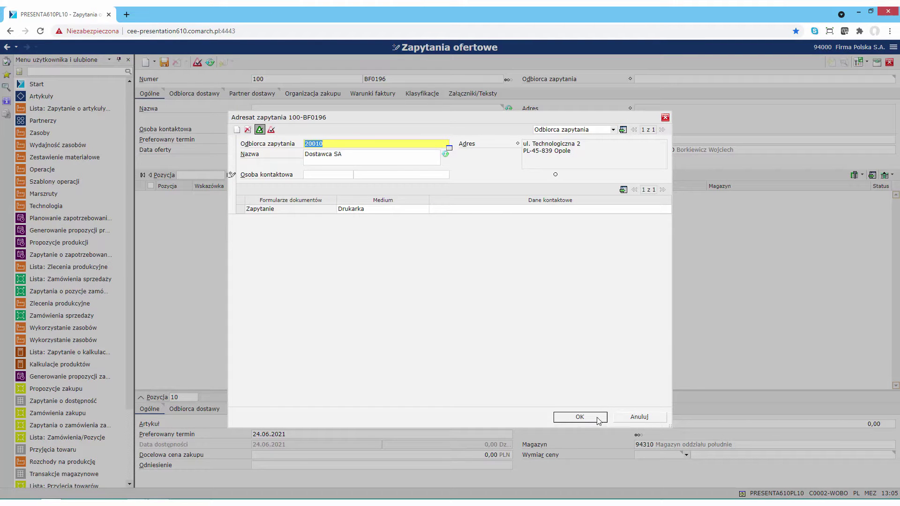
Add the supplier CDC as a second inquiry recipient and accept the addressee list.
click(237, 130)
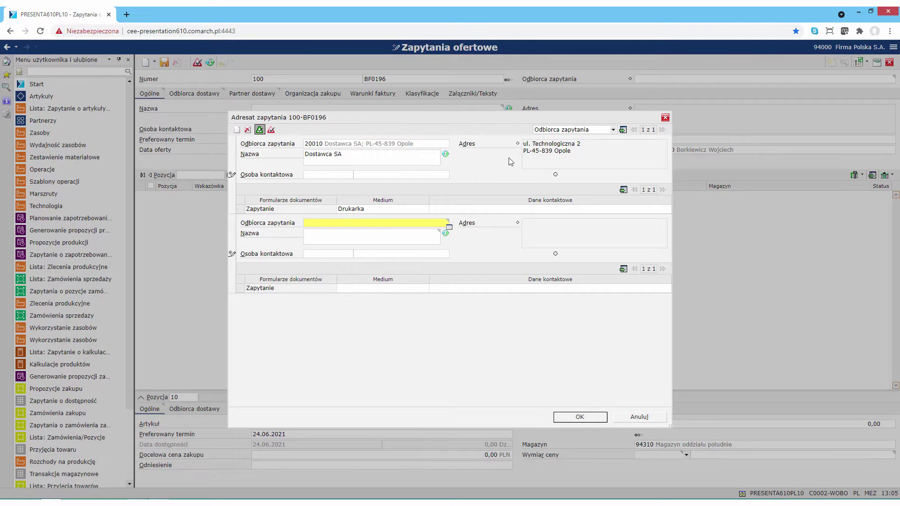
click(450, 227)
click(349, 212)
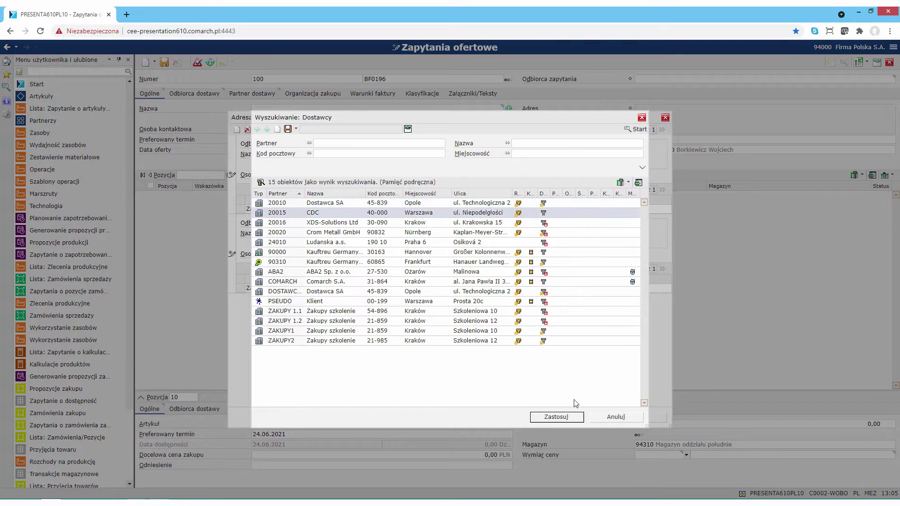
click(562, 415)
click(587, 419)
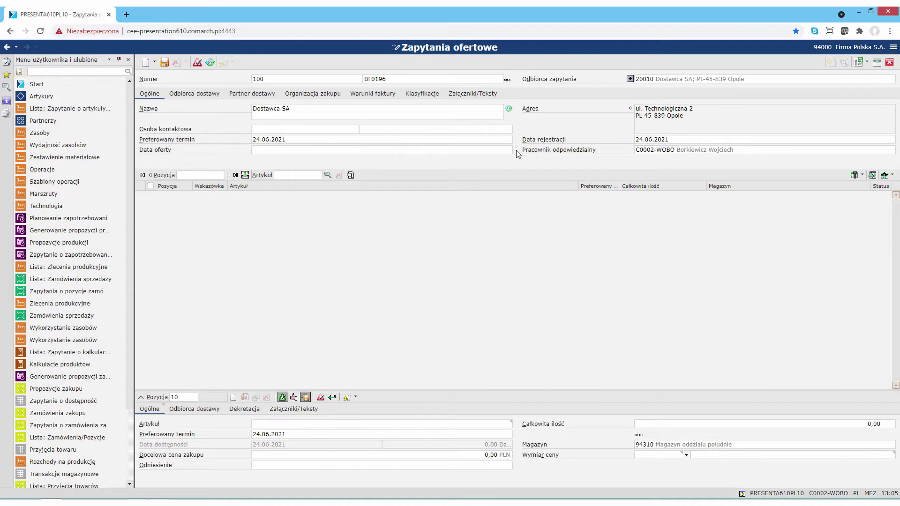
Add item 72040 FARBA ANTYKOROZYJNA to the inquiry with a total quantity of 200.
click(512, 428)
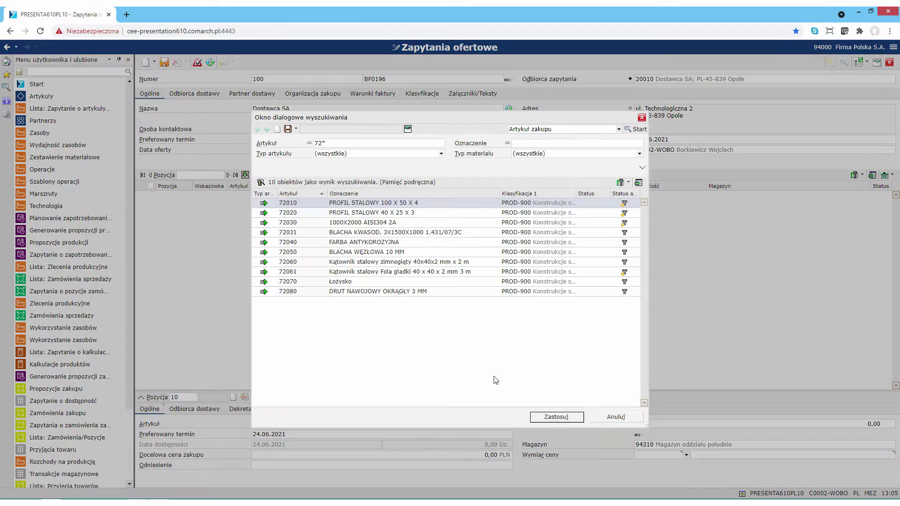
click(346, 141)
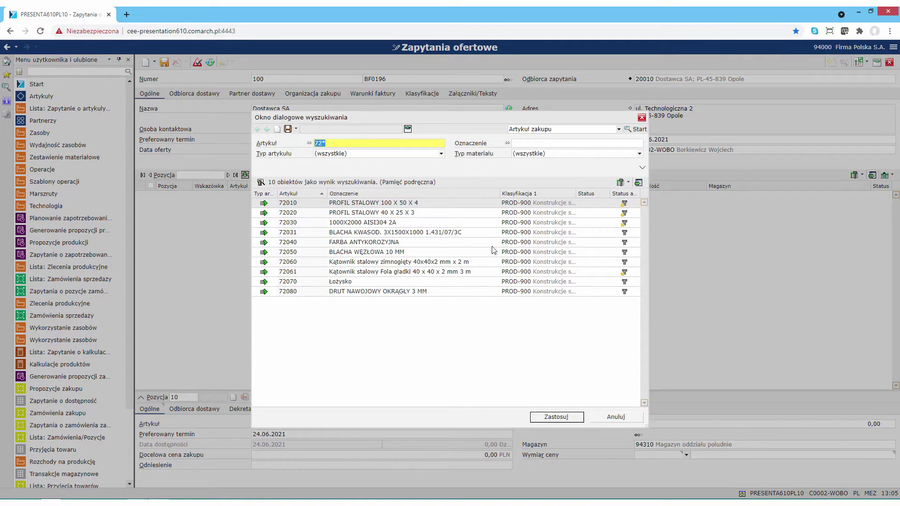
click(295, 244)
click(547, 416)
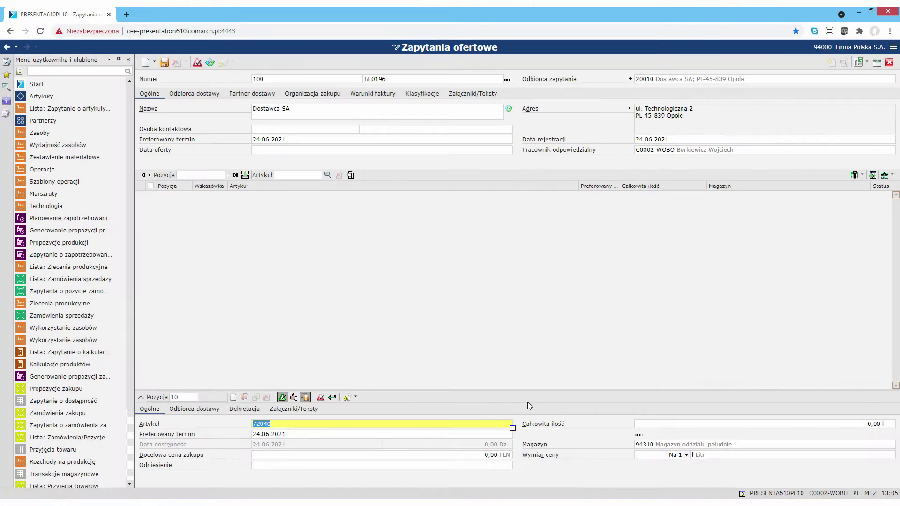
key(Tab)
text(2)
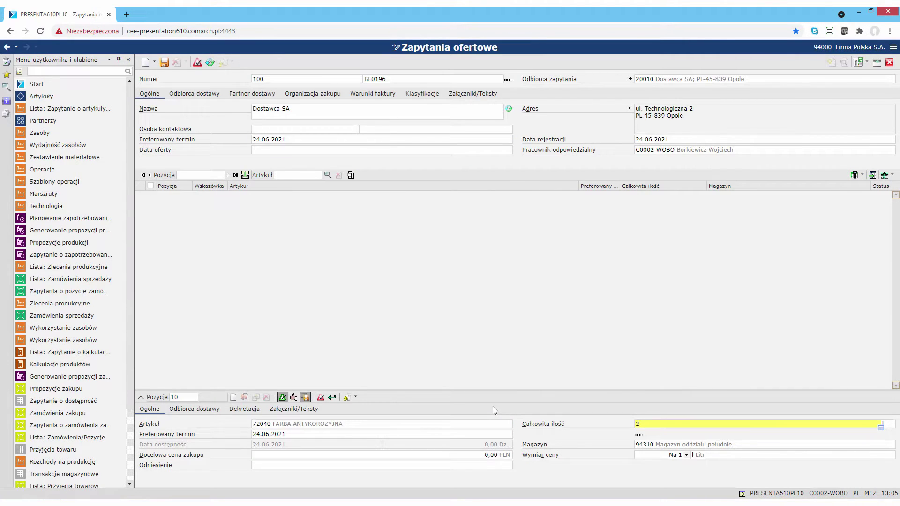
key(Return)
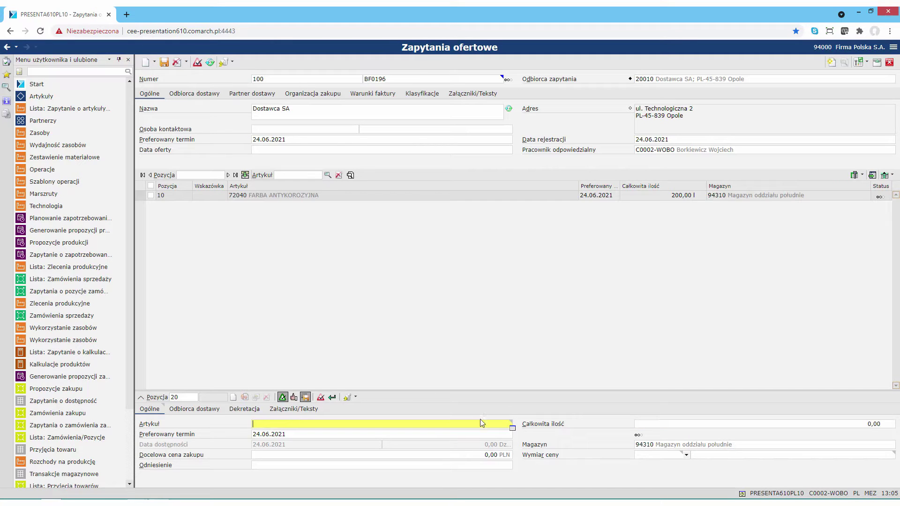
Add item 72010 PROFIL STALOWY 100 X 50 X 4 with a quantity of 120,00 and save the inquiry.
click(513, 430)
click(347, 203)
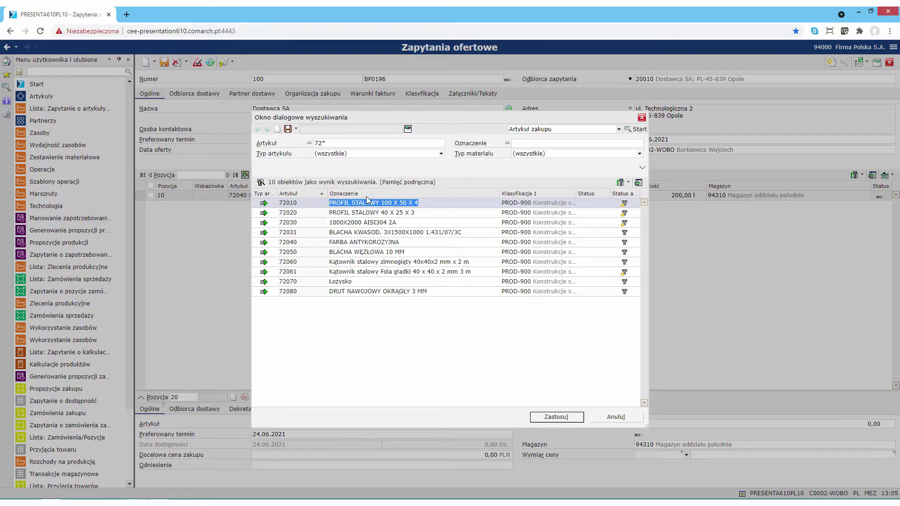
click(560, 417)
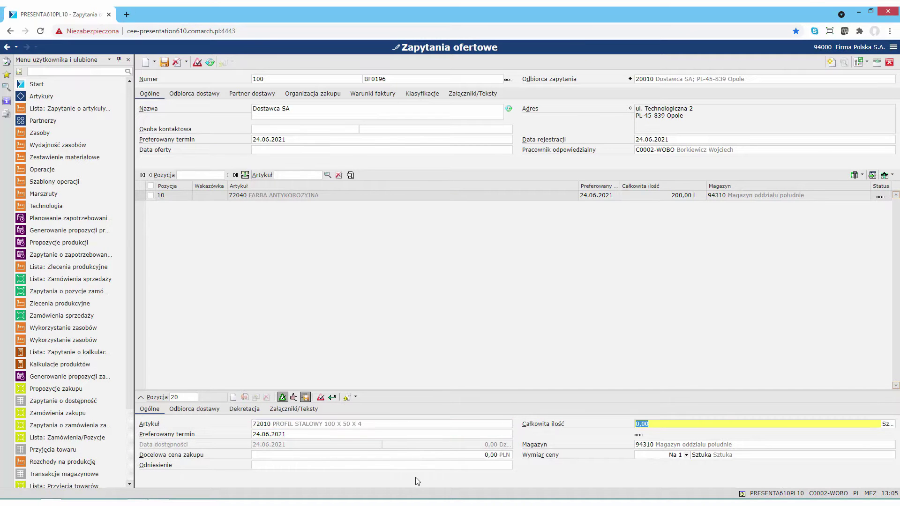
text(120,00)
key(Return)
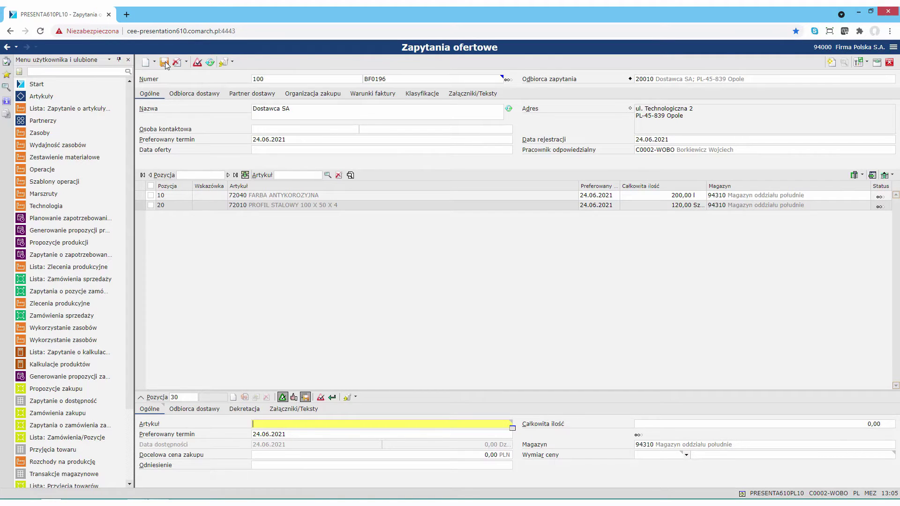
click(232, 63)
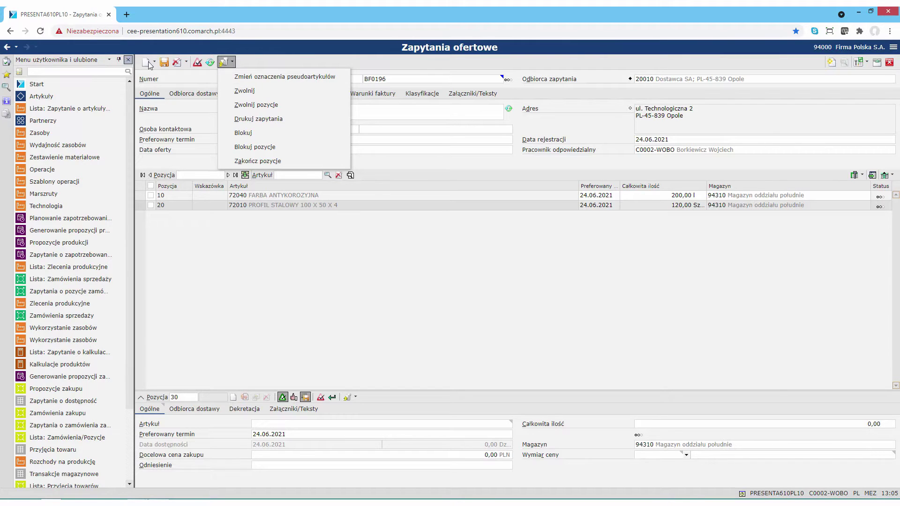
click(164, 62)
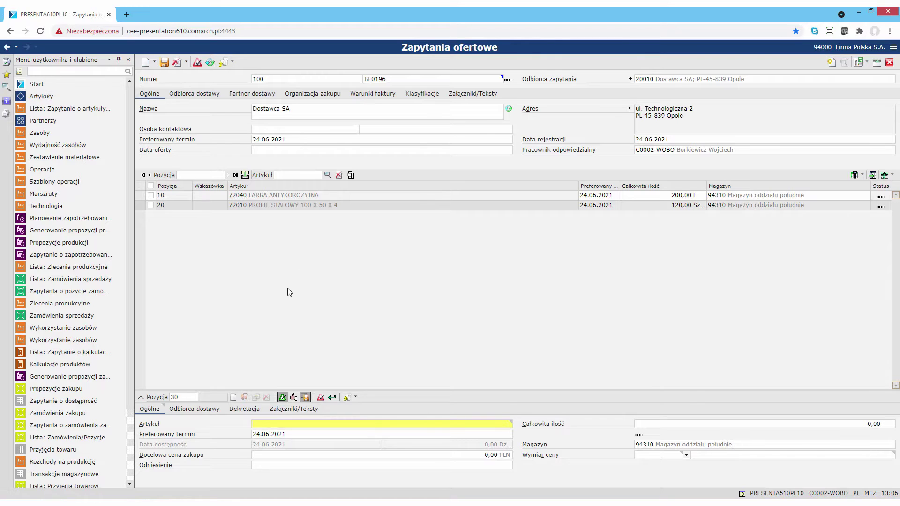
Open the Oferty zakupu application by searching for "ofert" and start creating an offer from an inquiry.
click(86, 71)
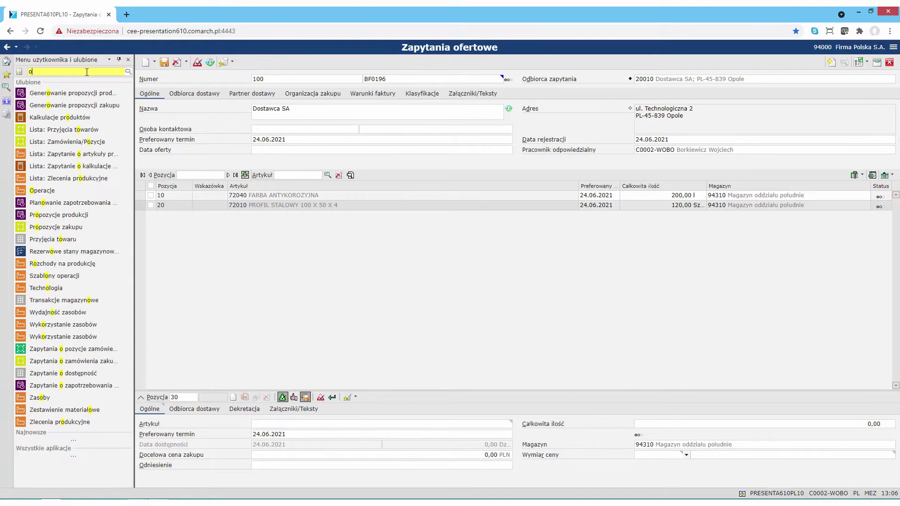
text(ofert)
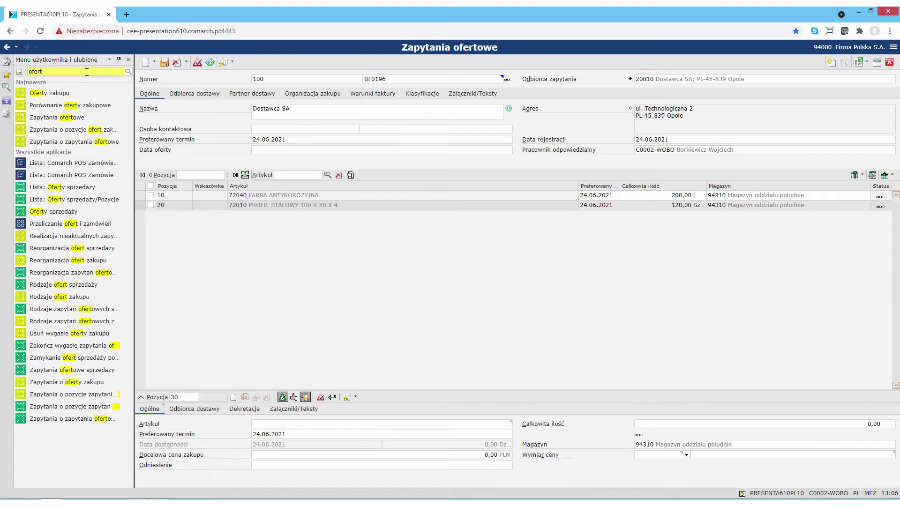
click(63, 89)
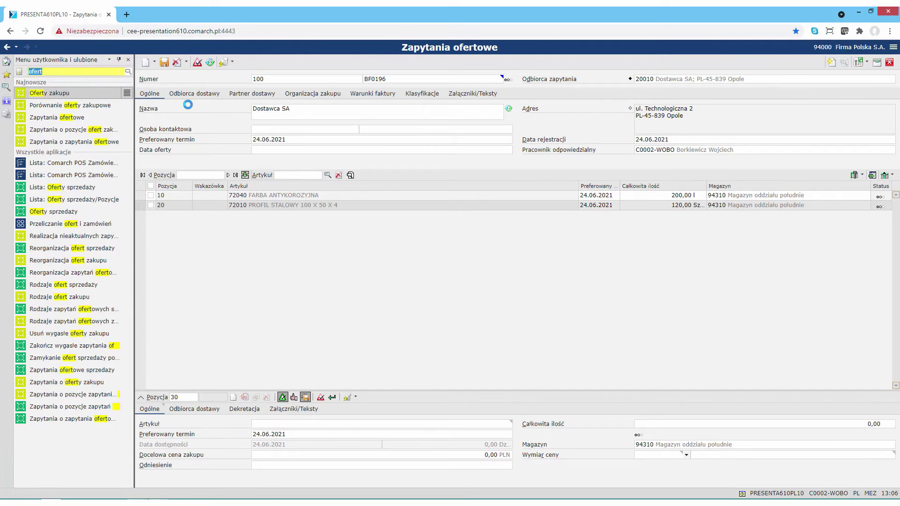
click(154, 61)
click(175, 111)
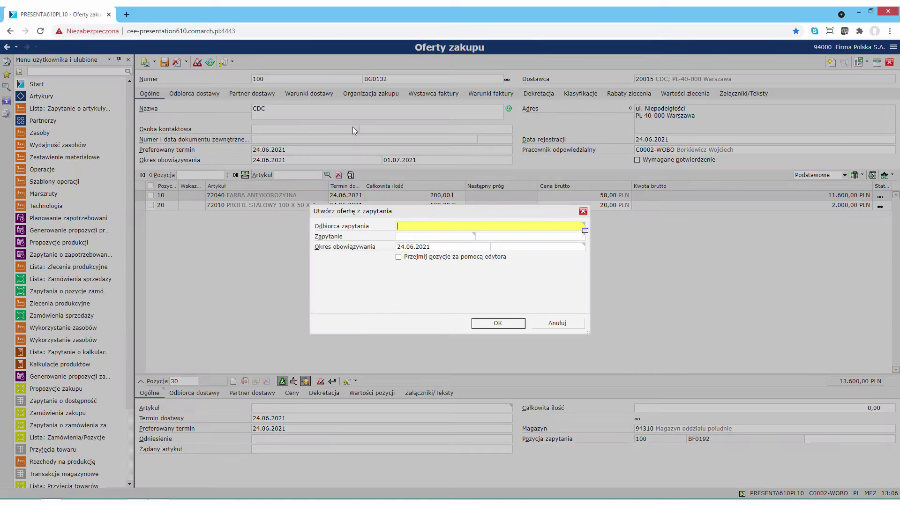
Choose the first-listed Dostawca SA as inquiry recipient and its newly created type 100 inquiry as the offer's source.
click(585, 229)
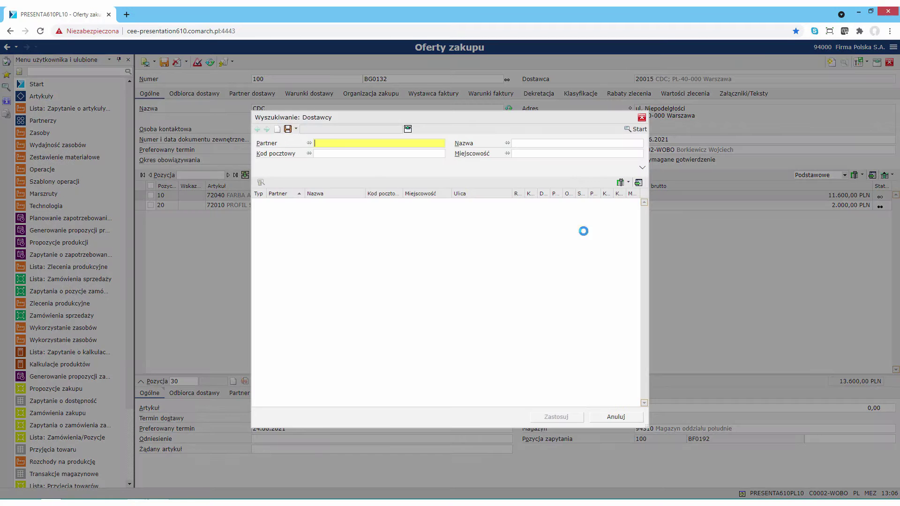
click(637, 129)
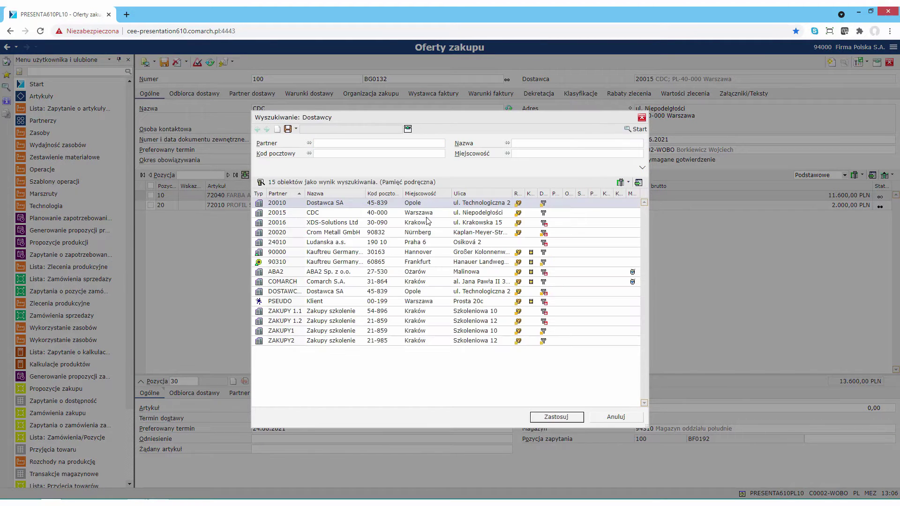
double_click(336, 204)
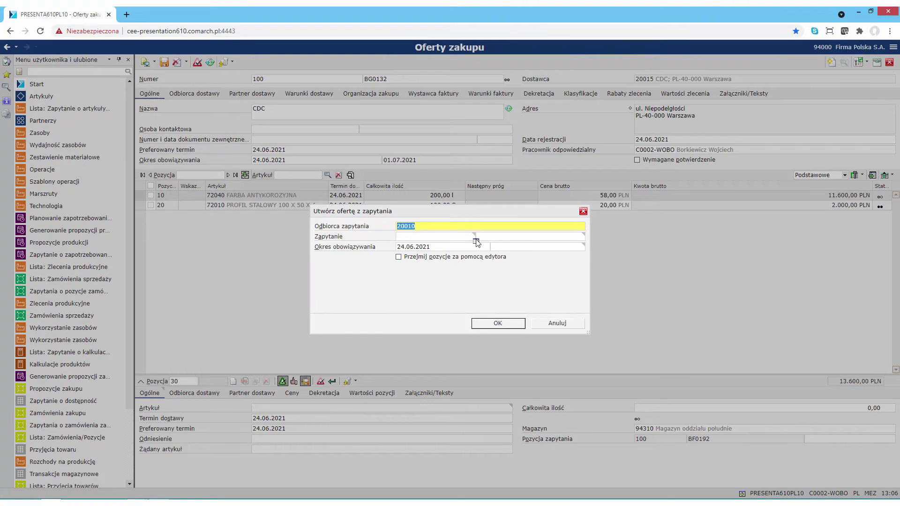
click(475, 239)
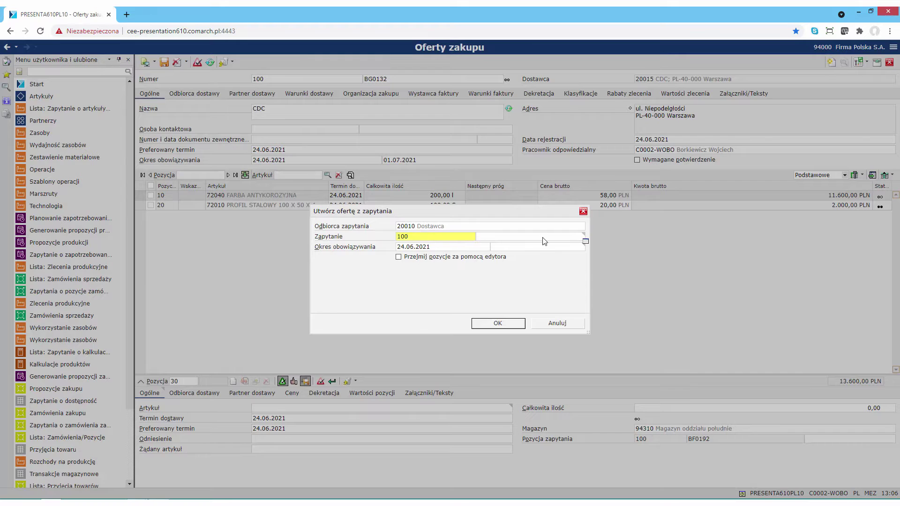
click(585, 241)
click(629, 129)
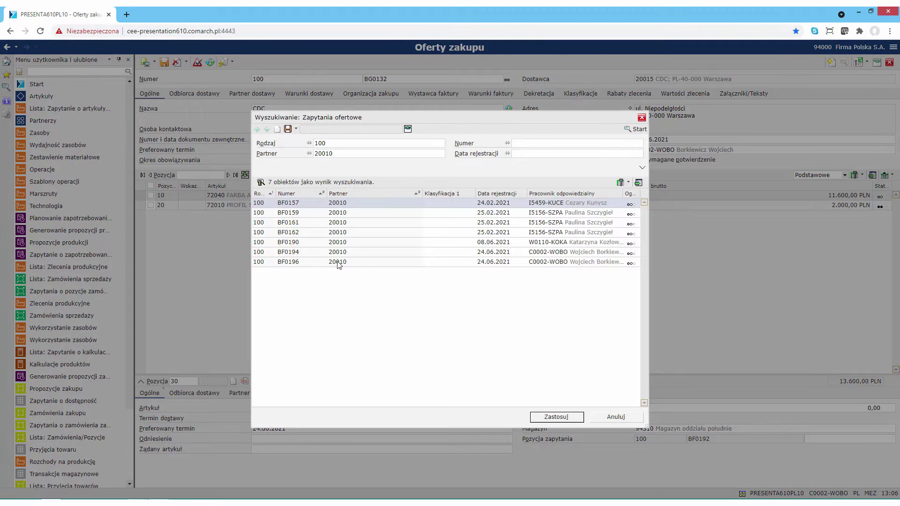
double_click(352, 261)
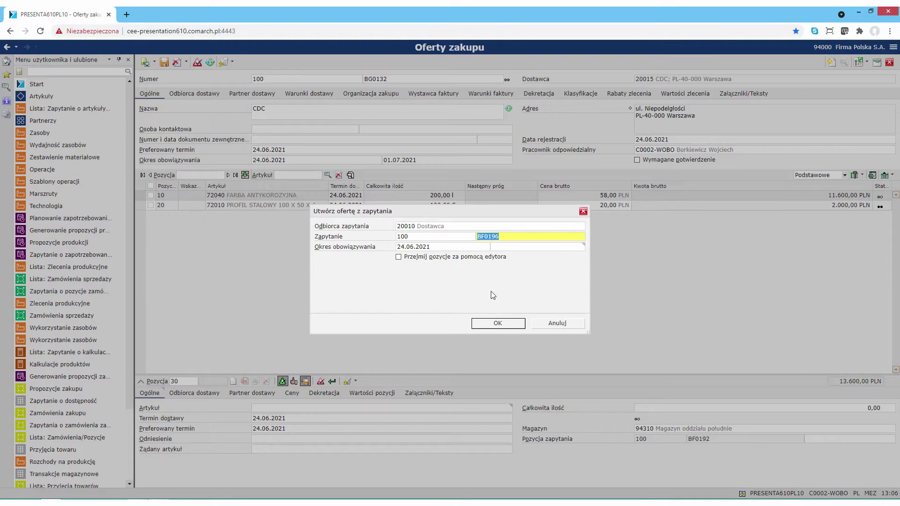
Set the end of the offer's validity period to 30.06.2021 and create the purchase offer.
click(584, 248)
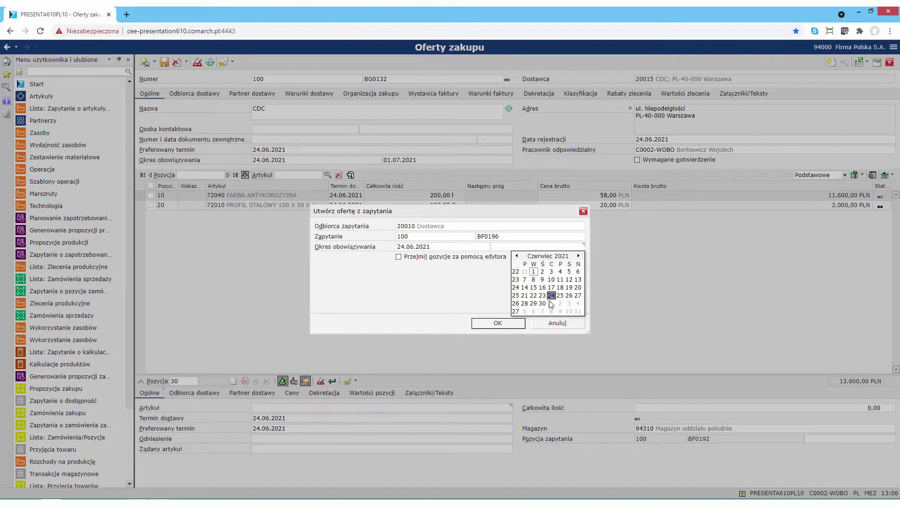
click(542, 303)
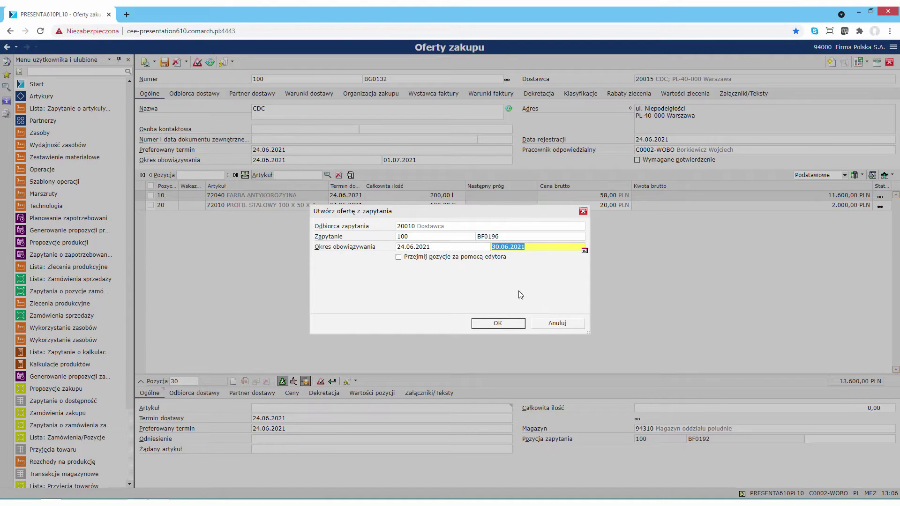
click(499, 323)
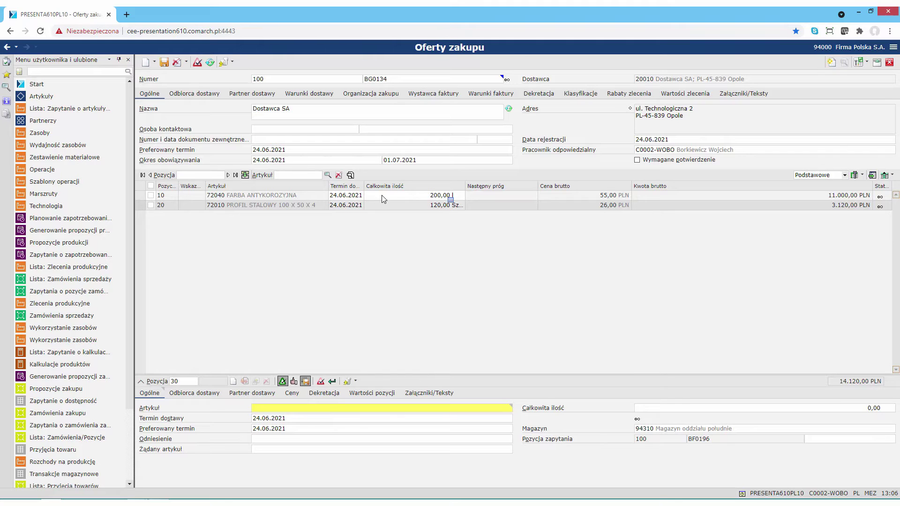
Set the price origin of item 72040 FARBA ANTYKOROZYJNA to Ręcznie and its gross price to 48,00 PLN.
click(303, 196)
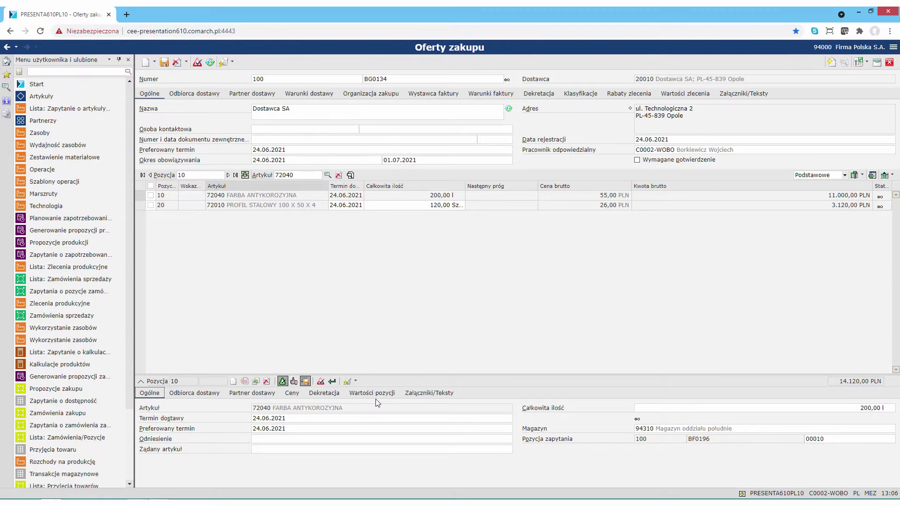
click(300, 396)
click(331, 419)
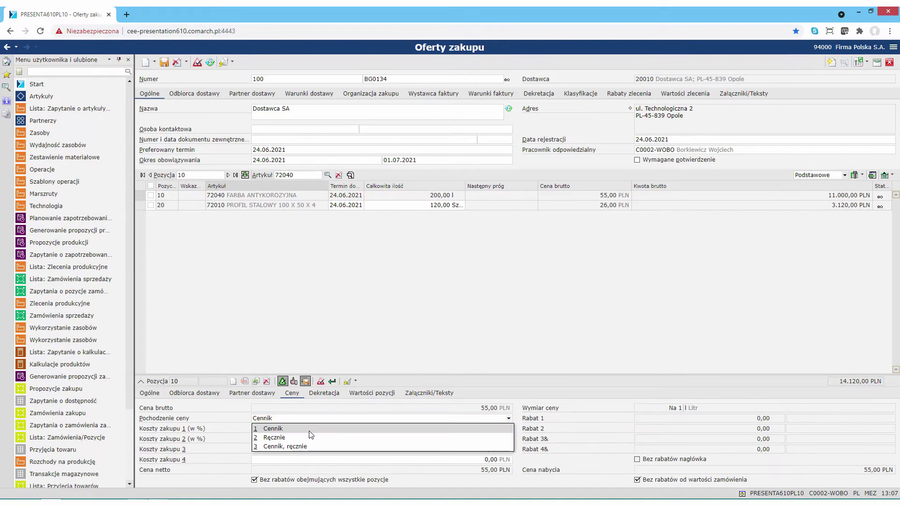
click(568, 417)
click(497, 409)
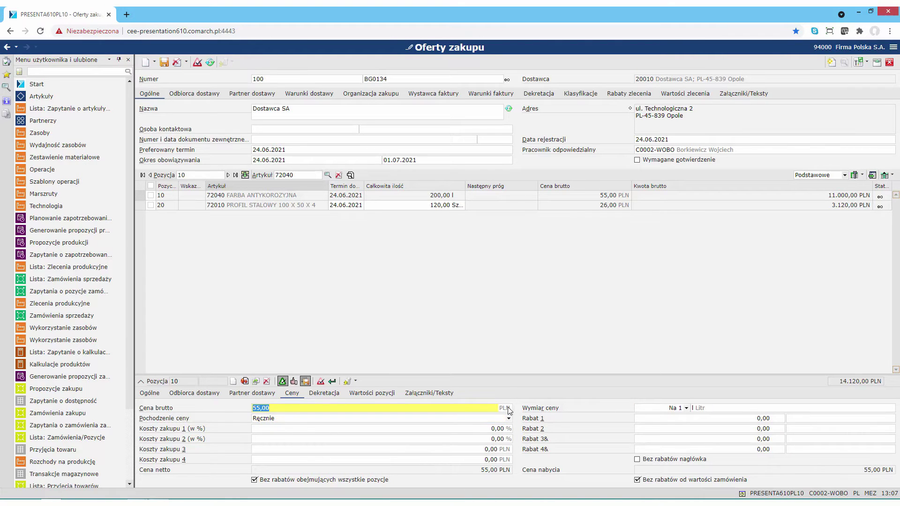
text(48)
key(Return)
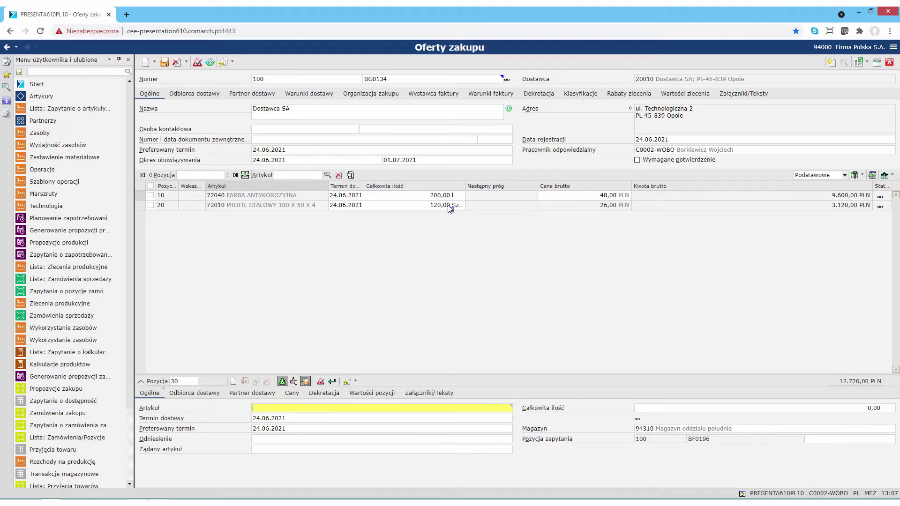
Set the price origin of item 72010 PROFIL STALOWY 100 X 50 X 4 to Ręcznie and its gross price to 29,00 PLN.
click(302, 204)
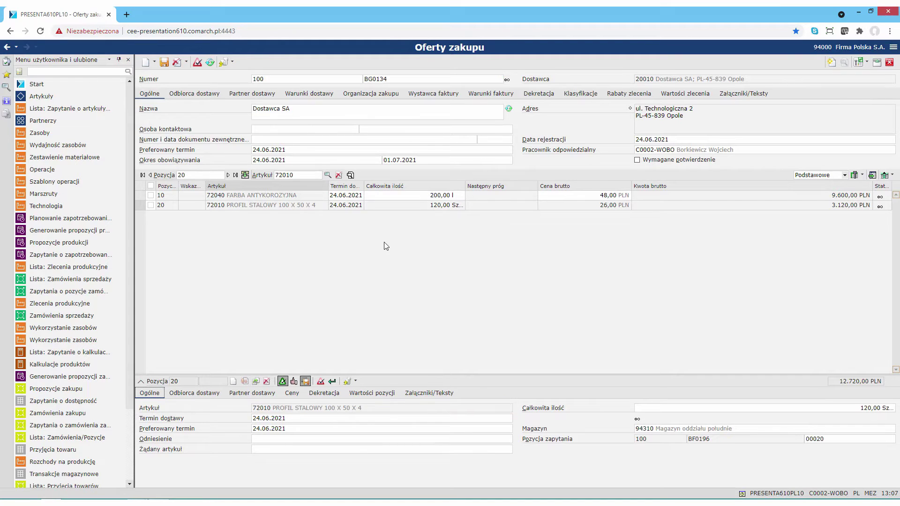
click(294, 396)
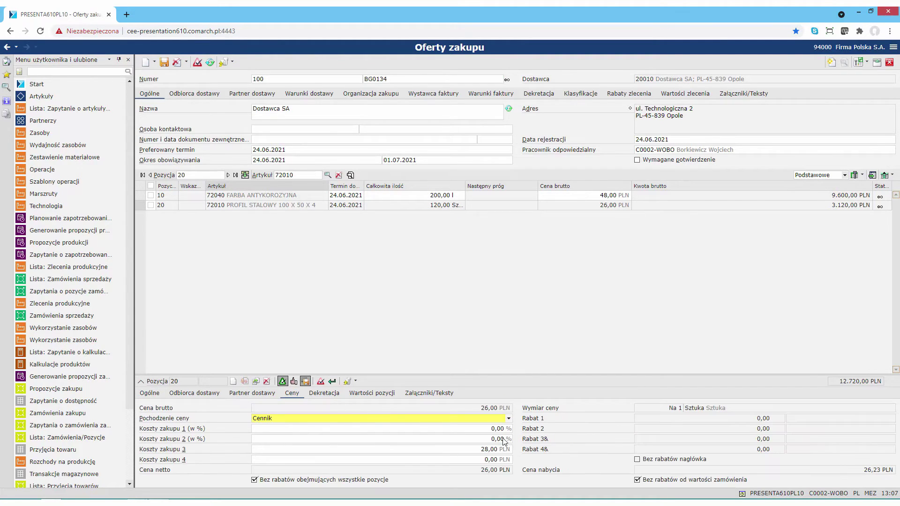
click(409, 423)
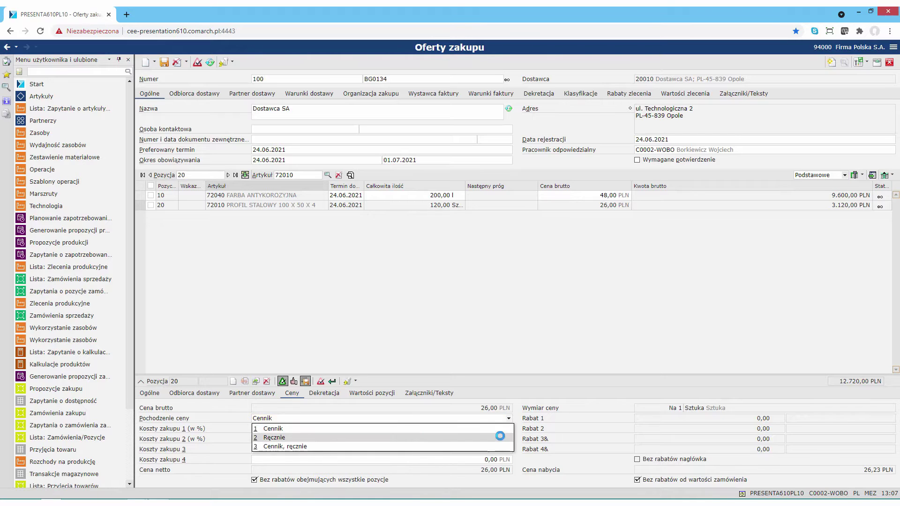
click(481, 437)
click(471, 409)
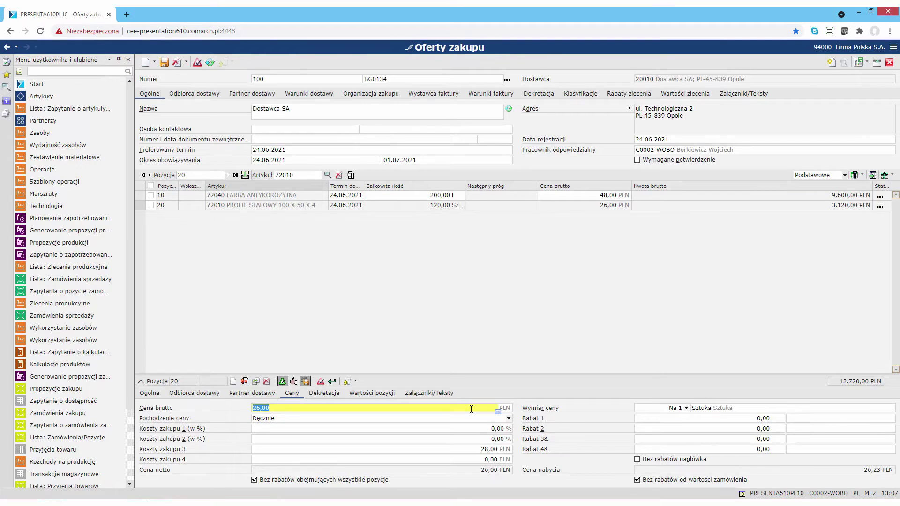
text(29,00)
key(Return)
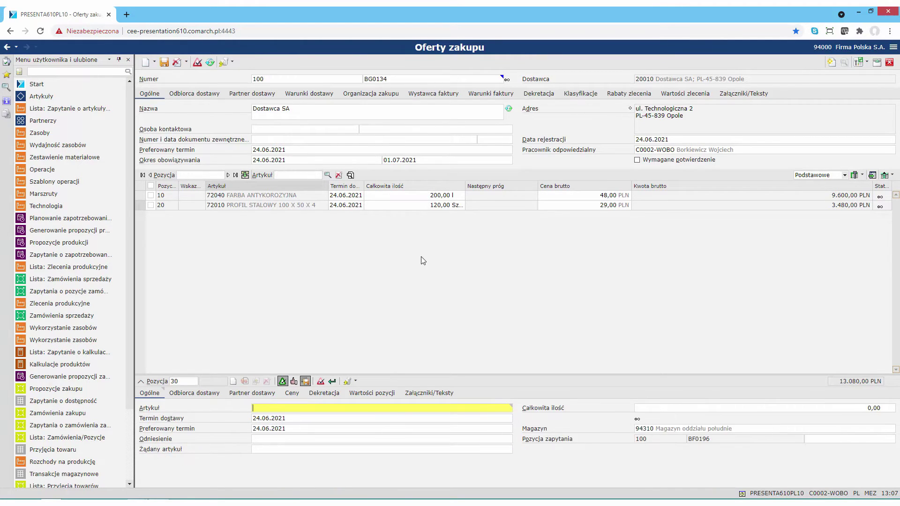
Save the Dostawca SA offer and create another offer from the same inquiry with CDC as the inquiry recipient.
click(164, 62)
click(155, 62)
click(184, 109)
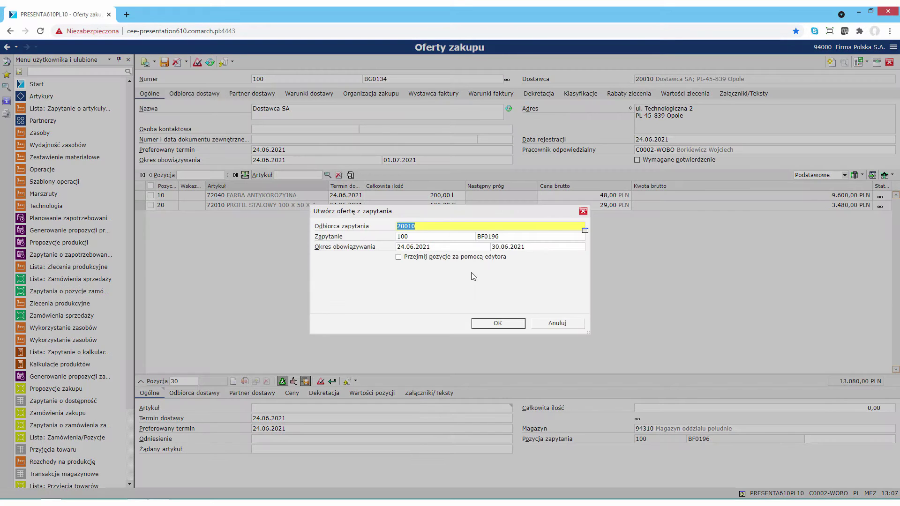
click(585, 231)
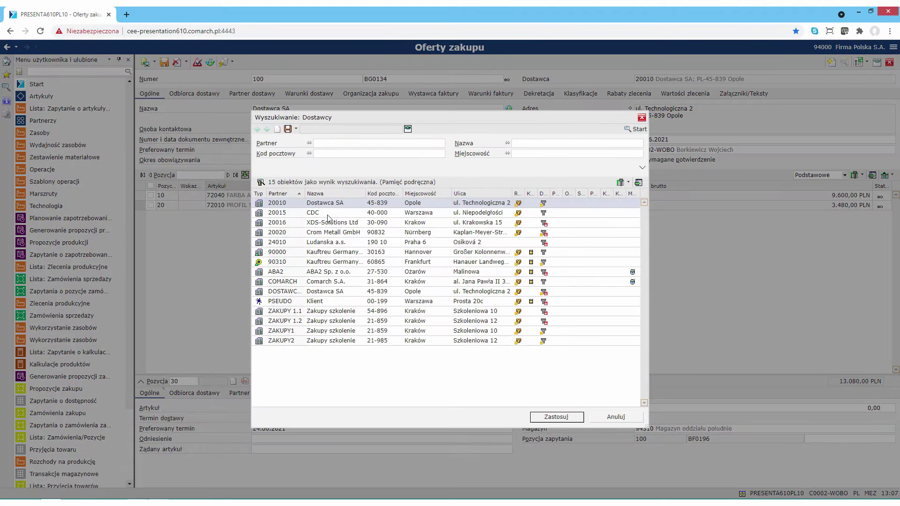
double_click(319, 215)
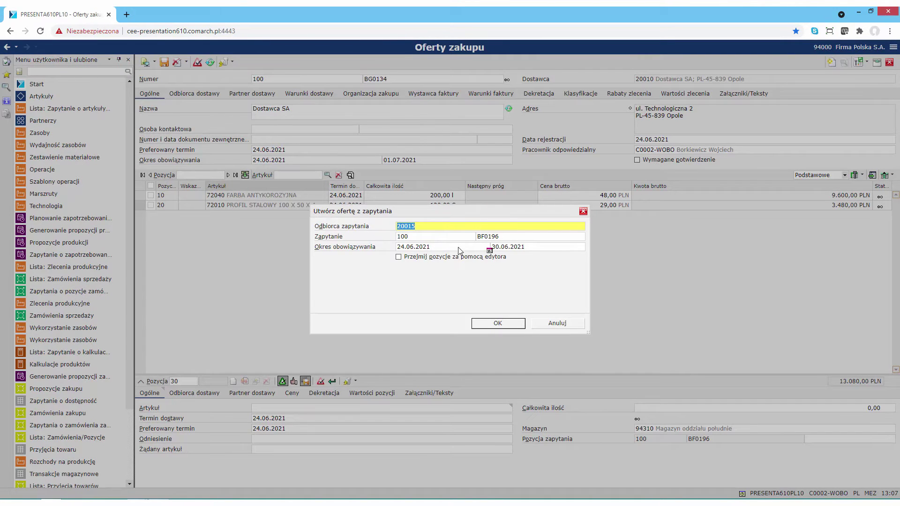
key(Tab)
key(Tab)
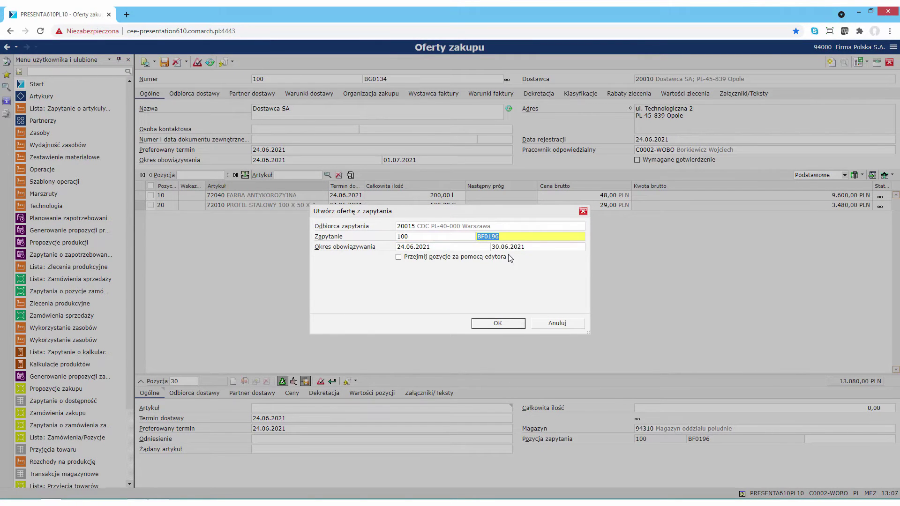
click(499, 324)
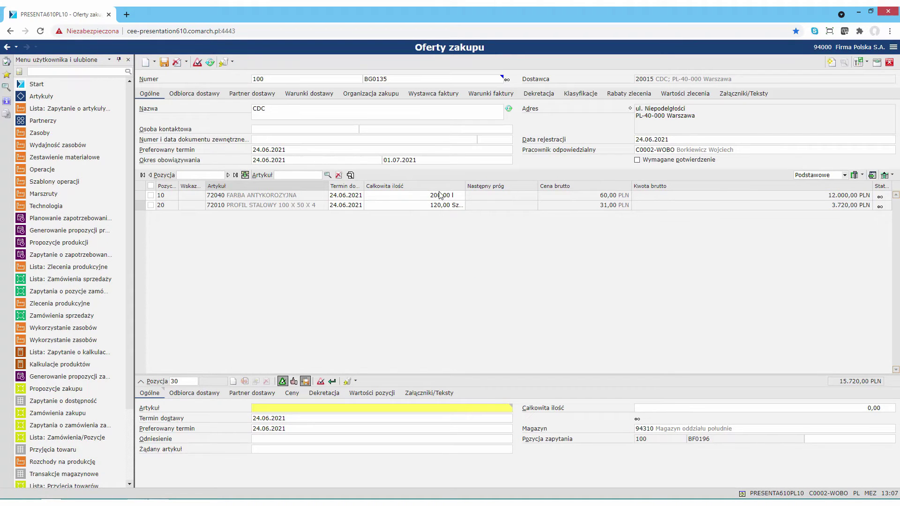
In the CDC offer, set item 72040's price origin to Ręcznie and its gross price to 30,00 PLN.
click(417, 200)
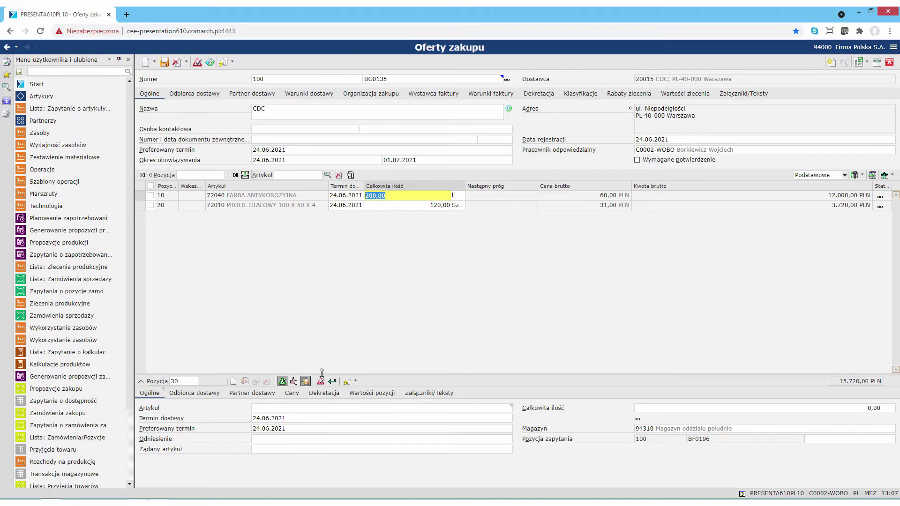
click(286, 197)
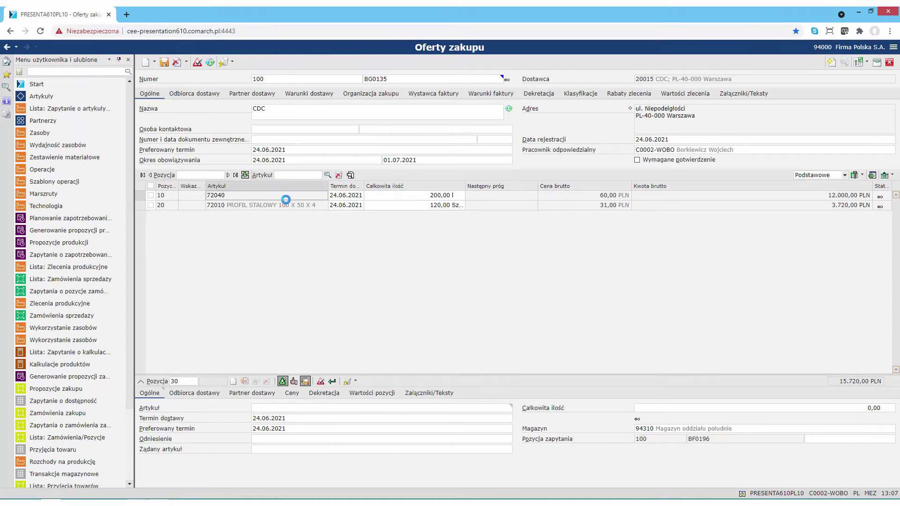
click(293, 394)
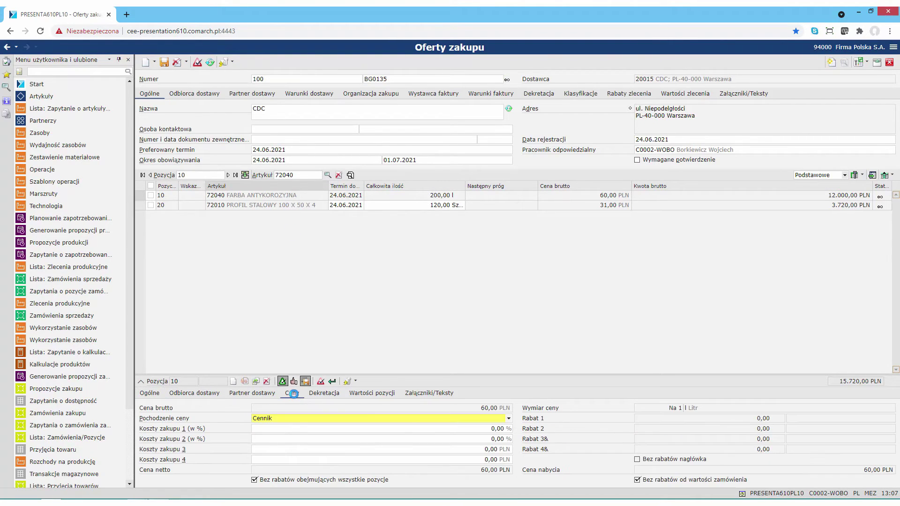
click(415, 421)
click(322, 437)
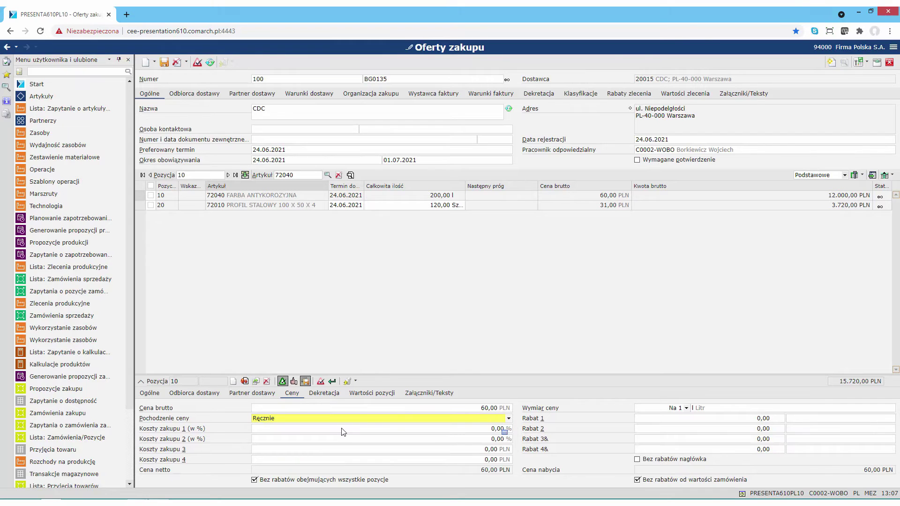
click(471, 409)
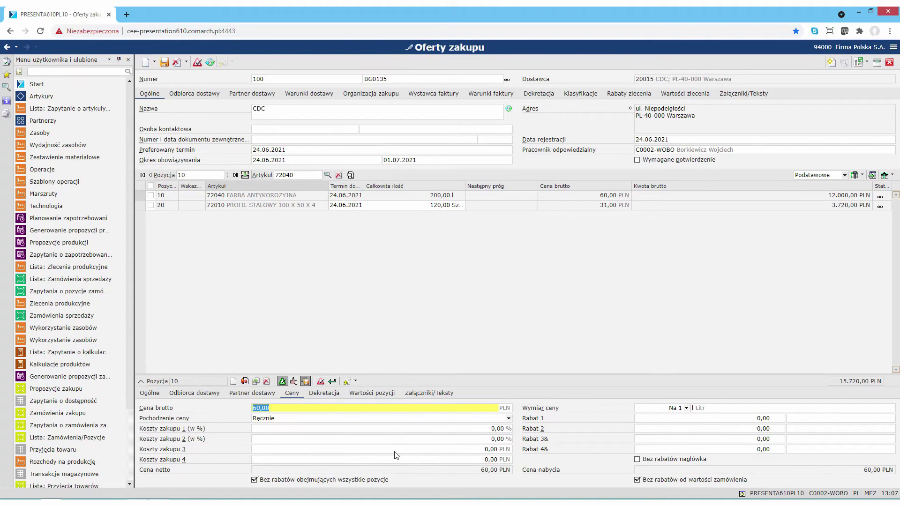
text(30)
key(Return)
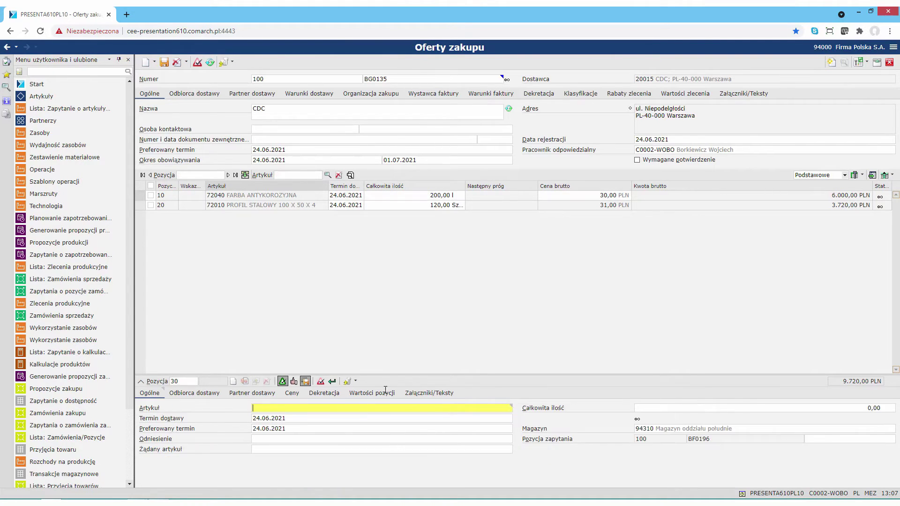
In the CDC offer, set item 72010's price origin to Ręcznie and its gross price to 23,00 PLN.
click(302, 206)
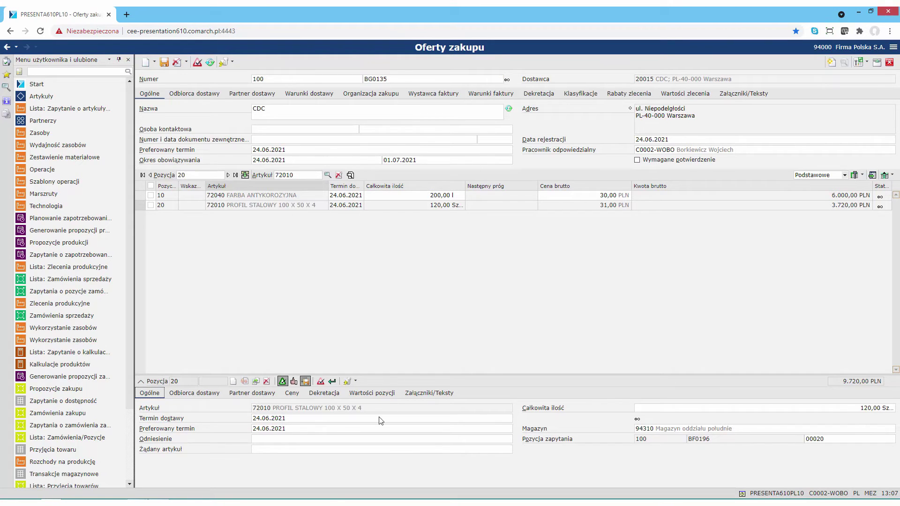
click(292, 394)
click(302, 419)
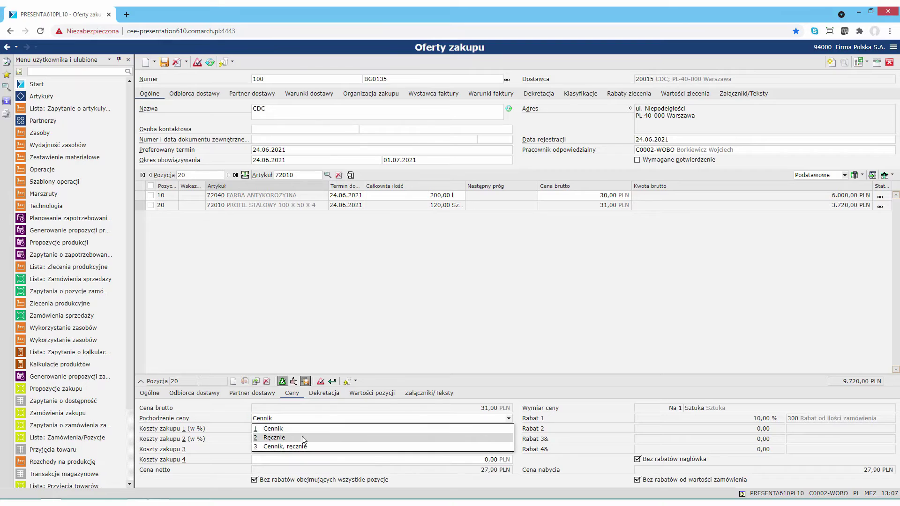
click(330, 428)
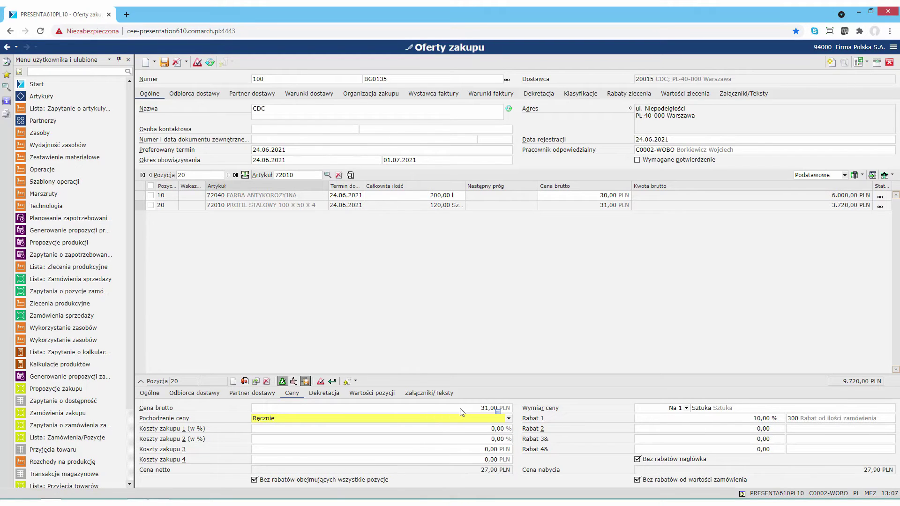
click(460, 409)
text(23)
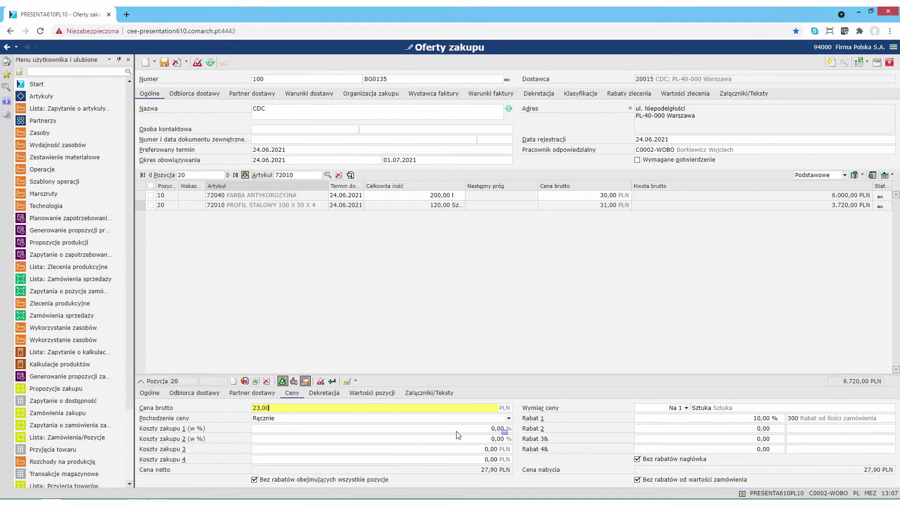
key(Return)
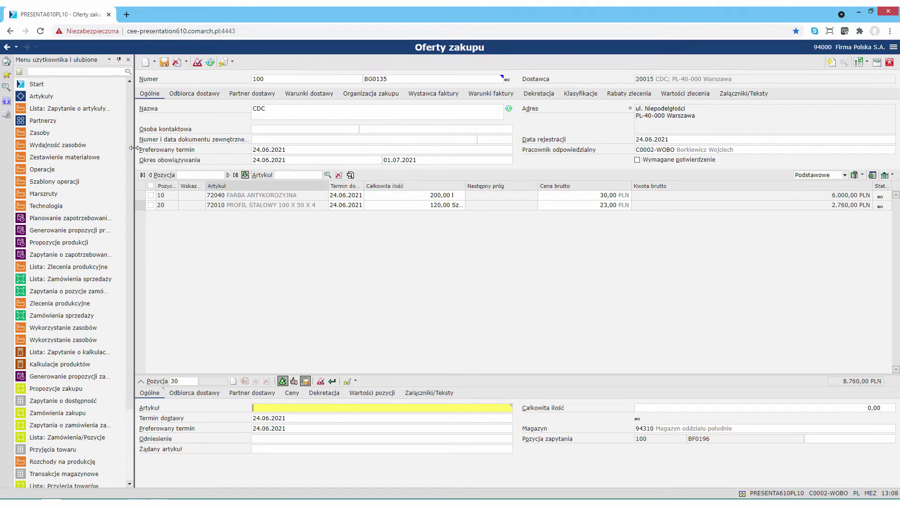
Open the Porównanie oferty zakupowe application by searching for "porówn" and start a new comparison.
click(54, 73)
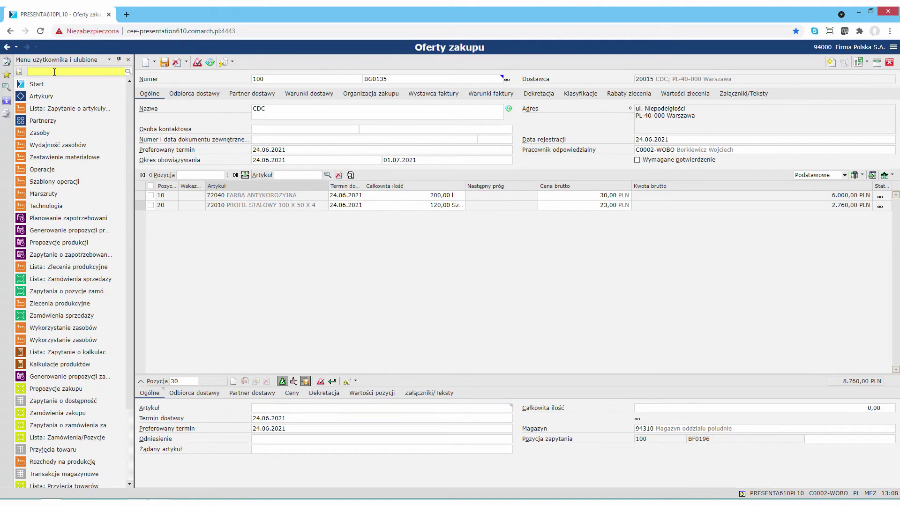
text(porówn)
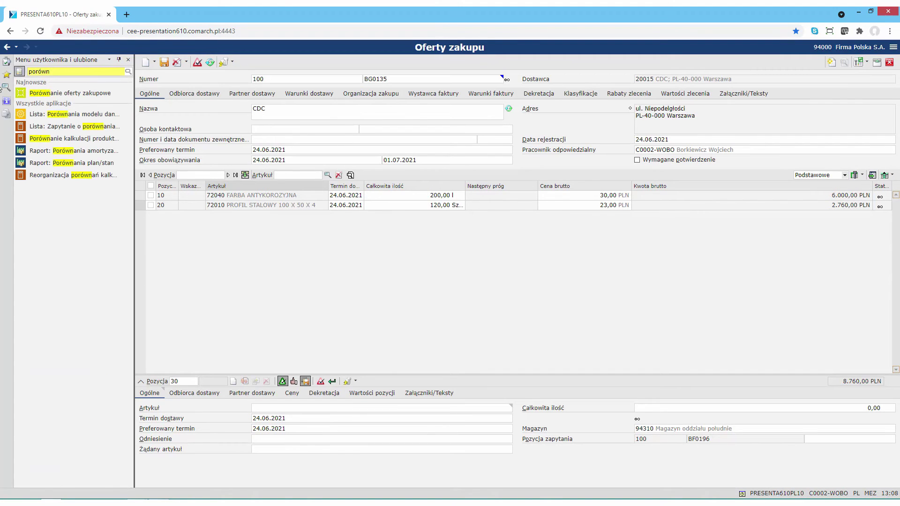
click(61, 93)
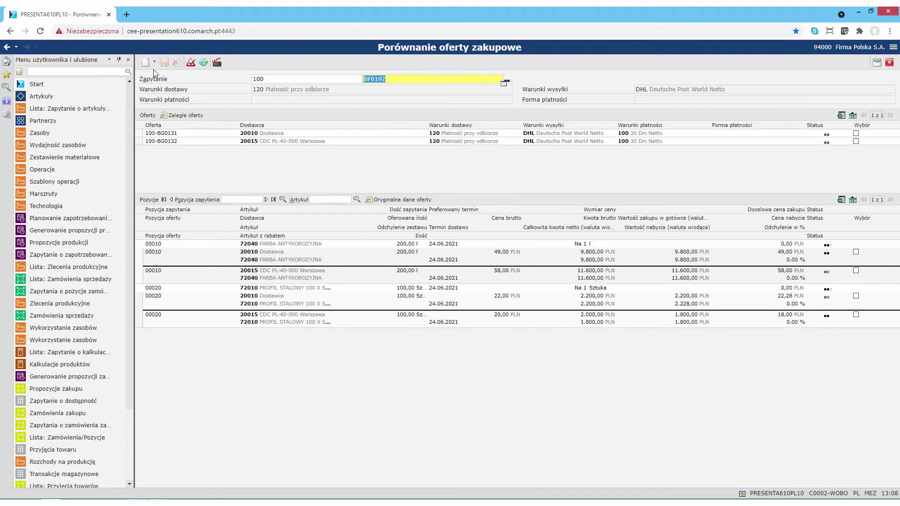
click(154, 62)
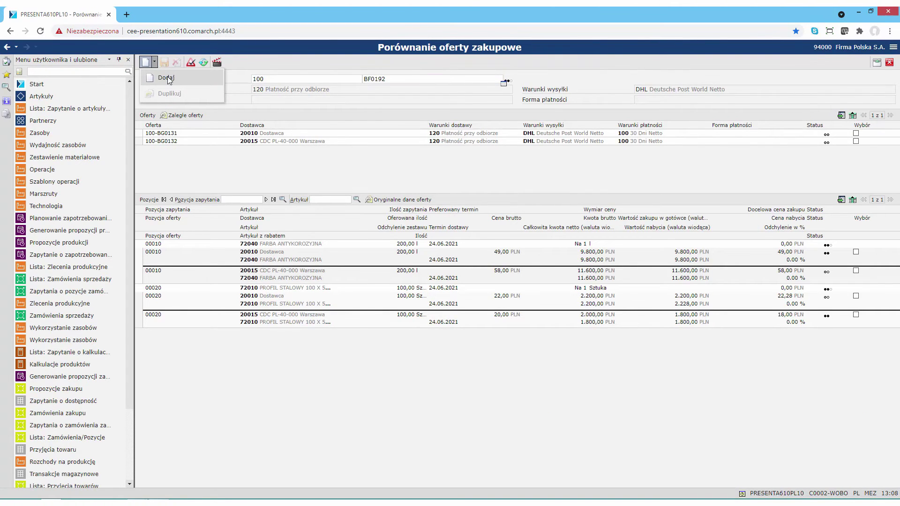
click(168, 78)
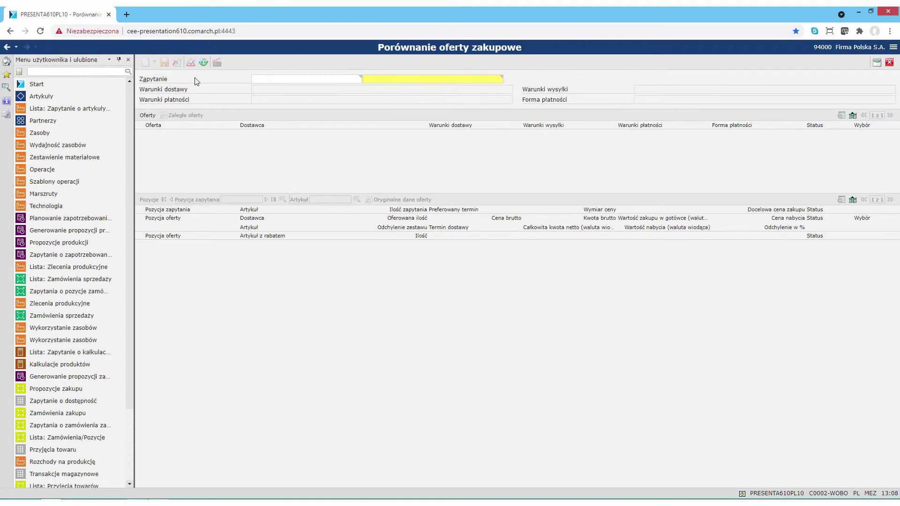
Search for type 100 inquiries and load the newly created one into the purchase offer comparison.
click(359, 80)
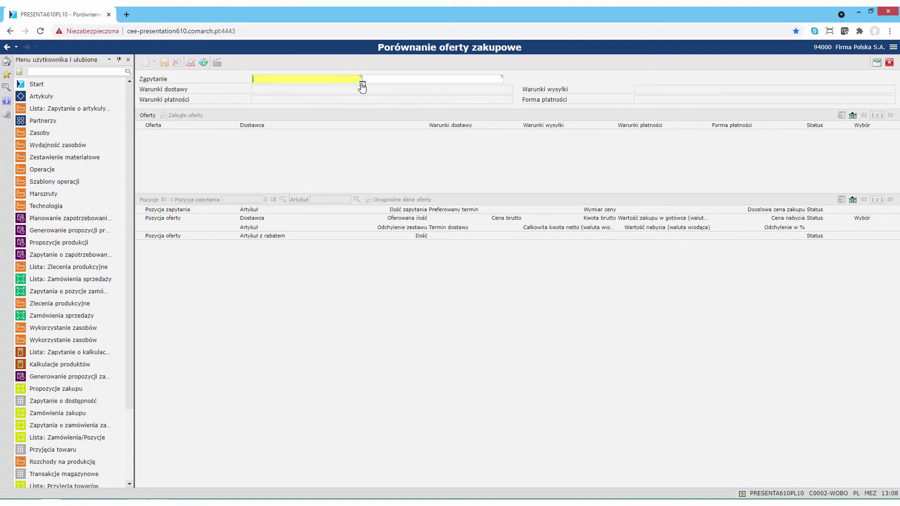
text(100)
click(502, 83)
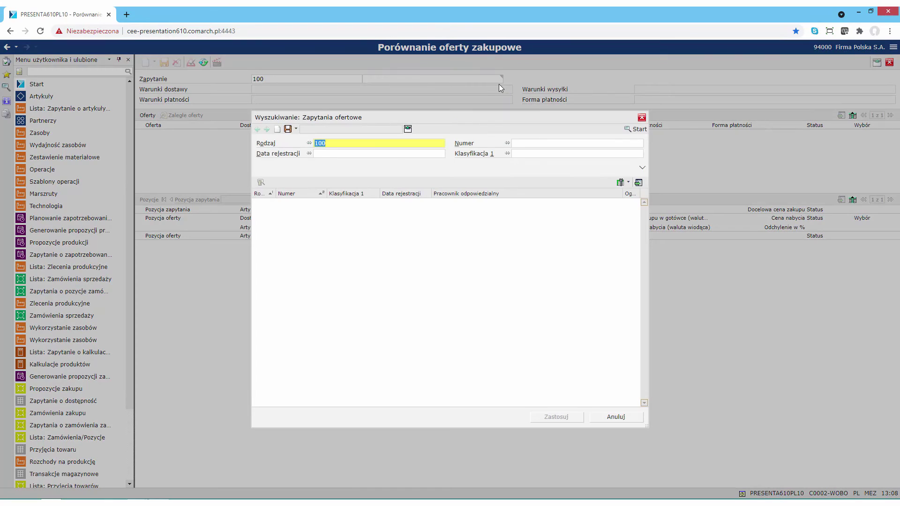
click(635, 129)
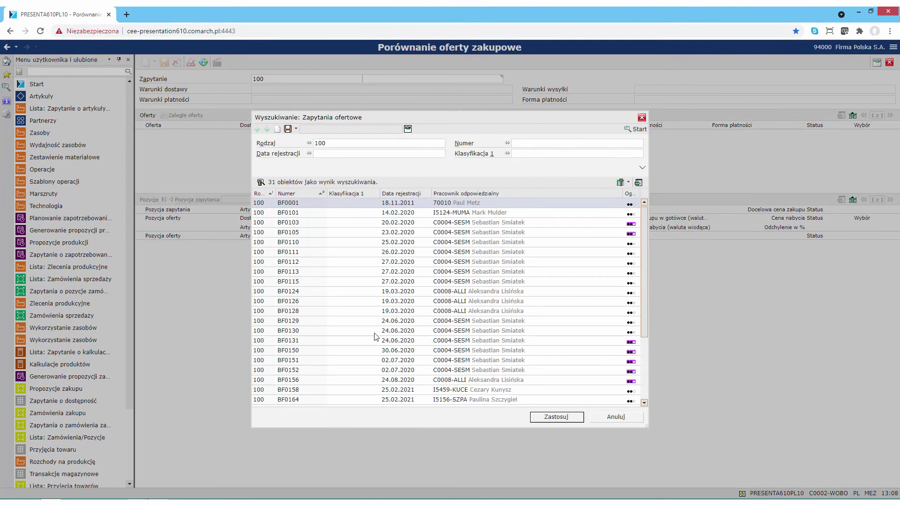
scroll(347, 384, down, 4)
scroll(347, 384, down, 1)
click(288, 402)
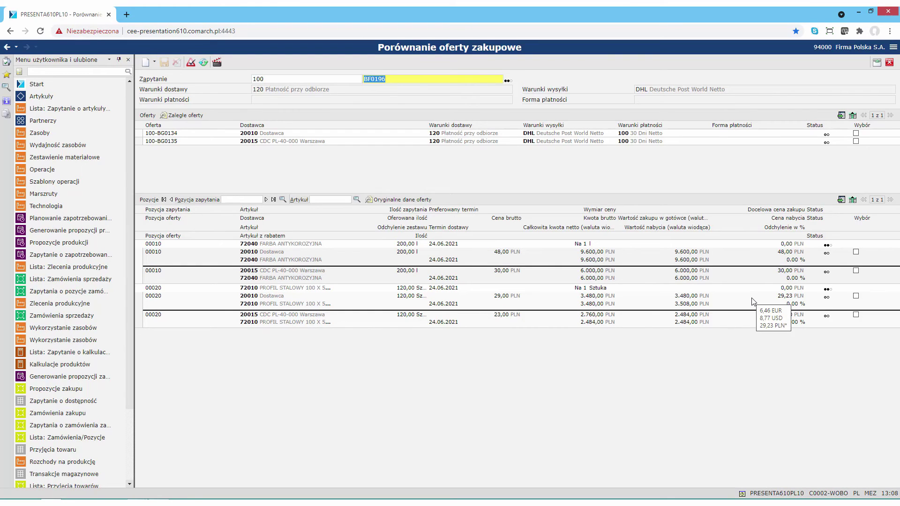
Select the CDC offer lines for items 72010 and 72040 and generate purchase orders of type 940 from them.
click(856, 315)
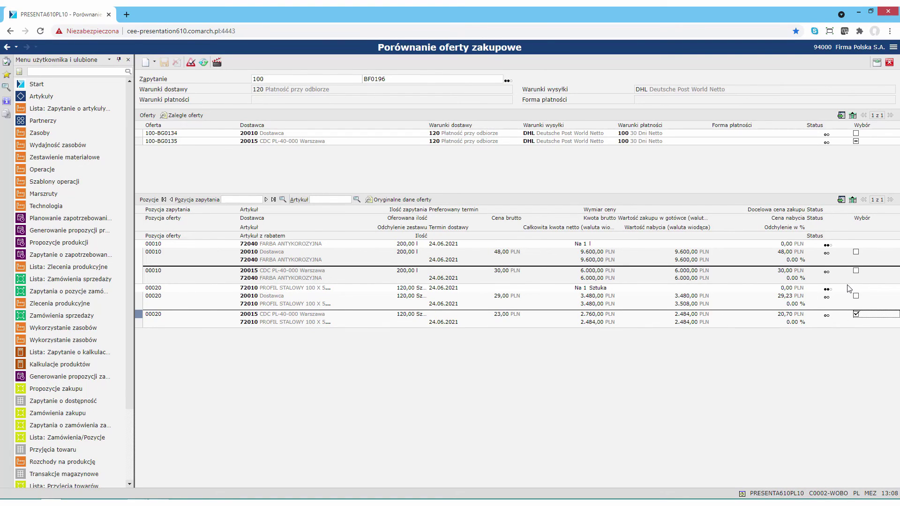
click(856, 270)
click(216, 64)
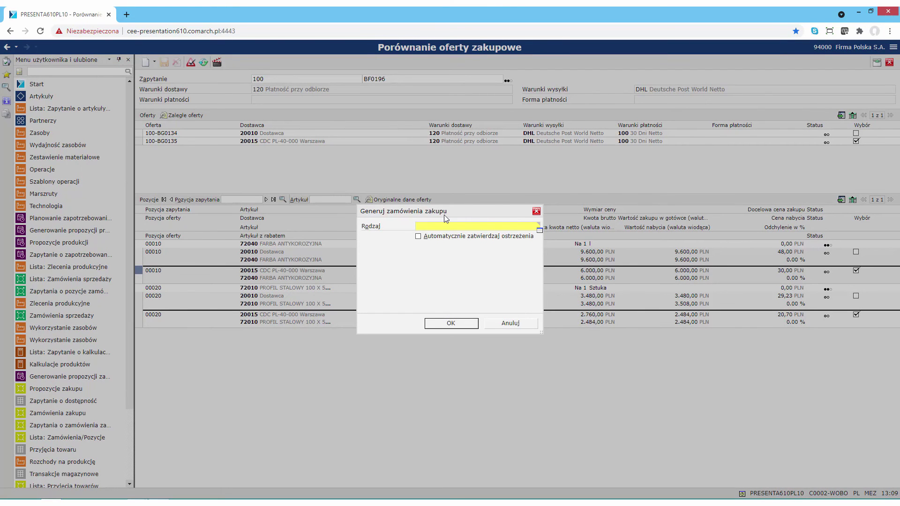
click(540, 230)
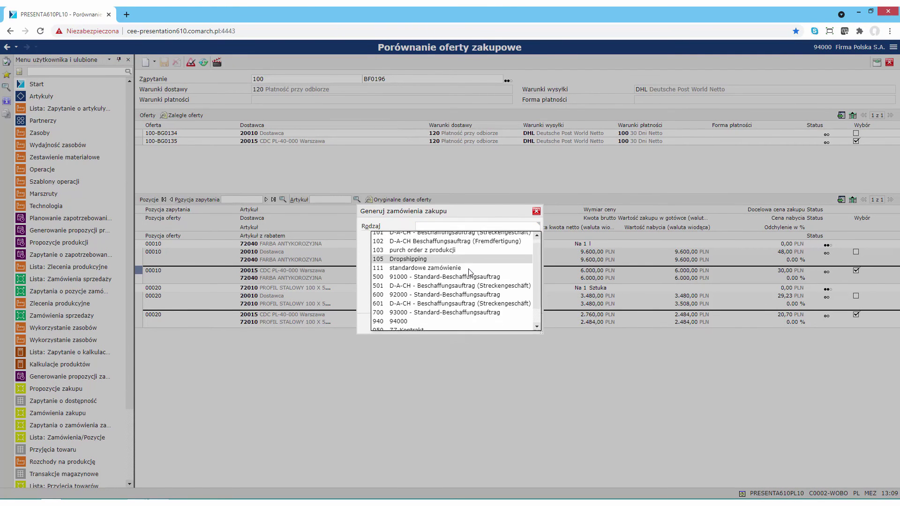
click(427, 307)
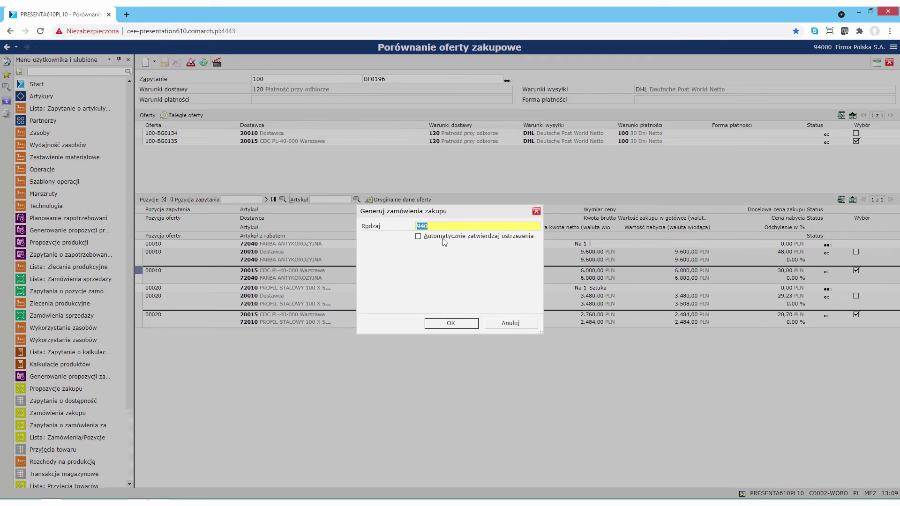
key(Tab)
click(443, 323)
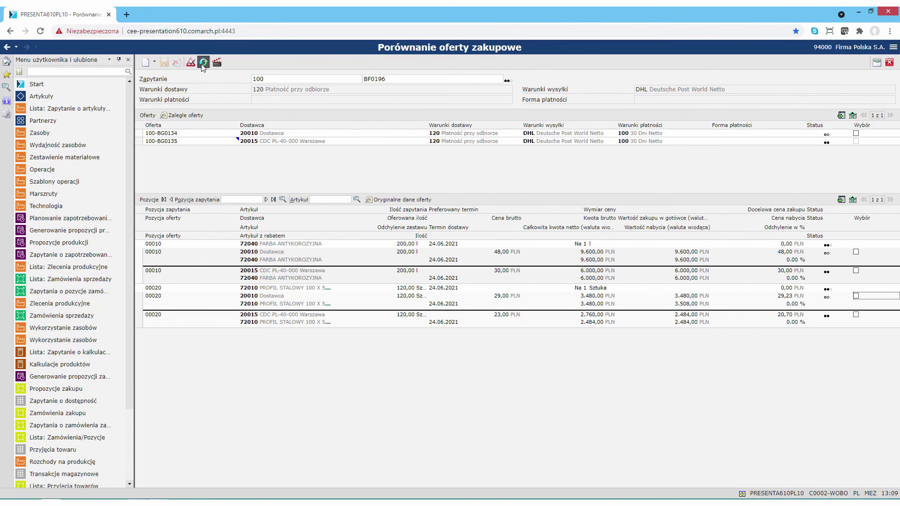
Refresh the offer comparison, show the chain of related documents, and open inquiry 100-BF0196.
click(203, 63)
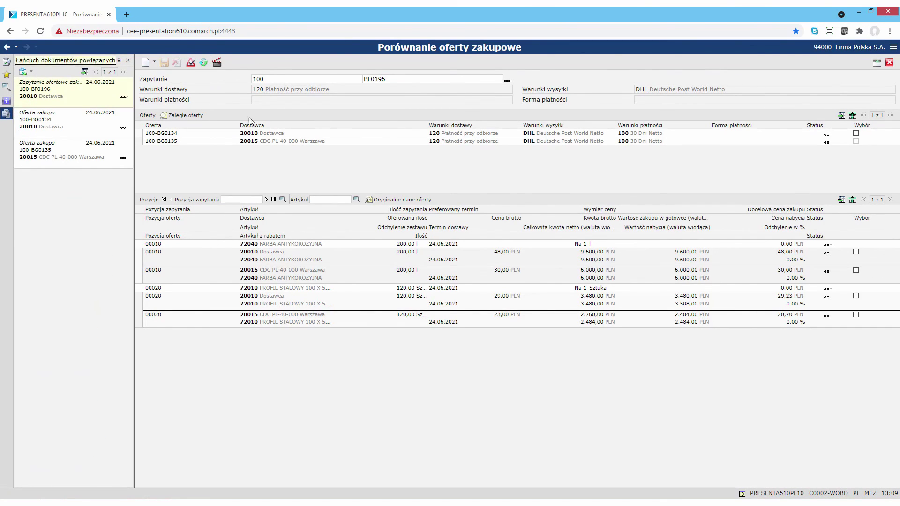
double_click(41, 119)
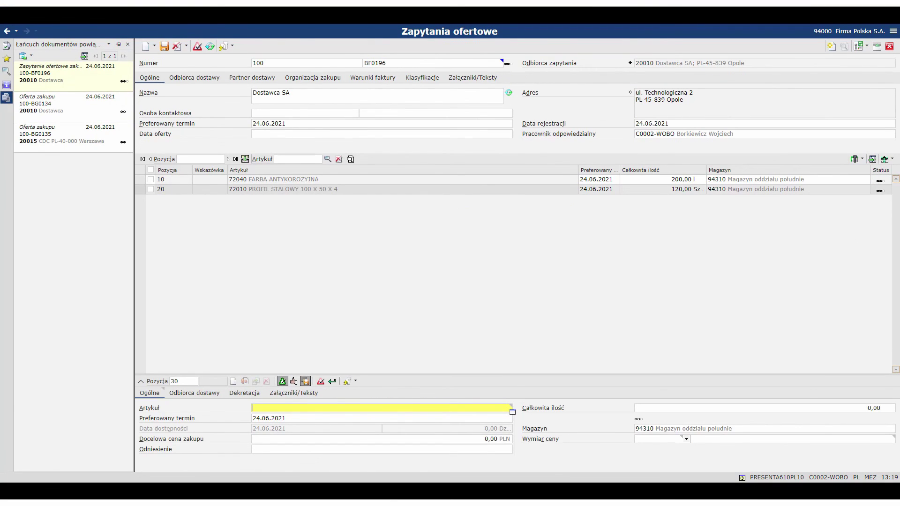